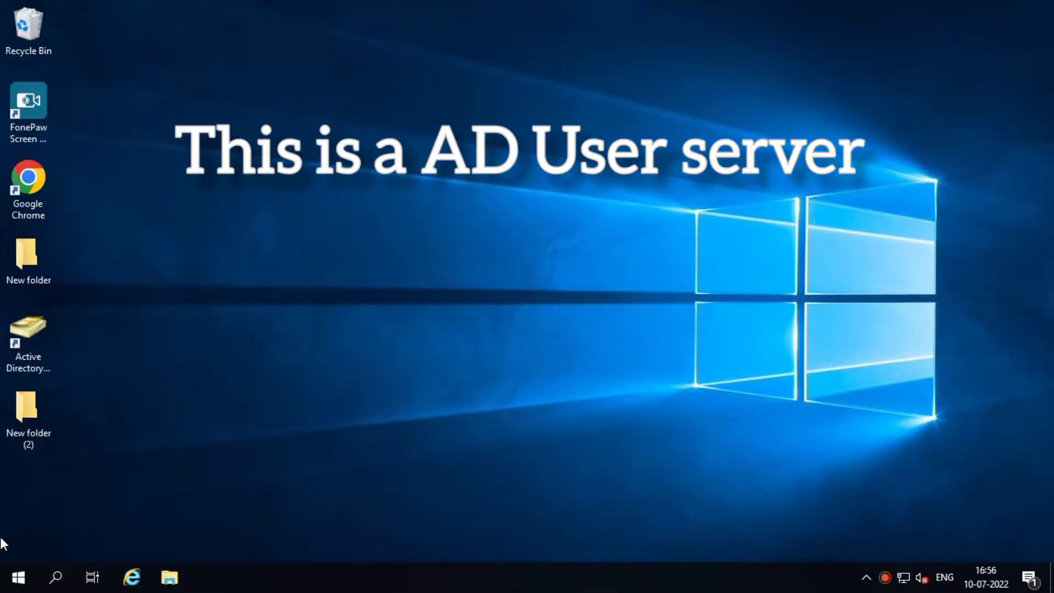
# Launch Server Manager from Start and dismiss the Windows Admin Center suggestion
pyautogui.click(18, 577)
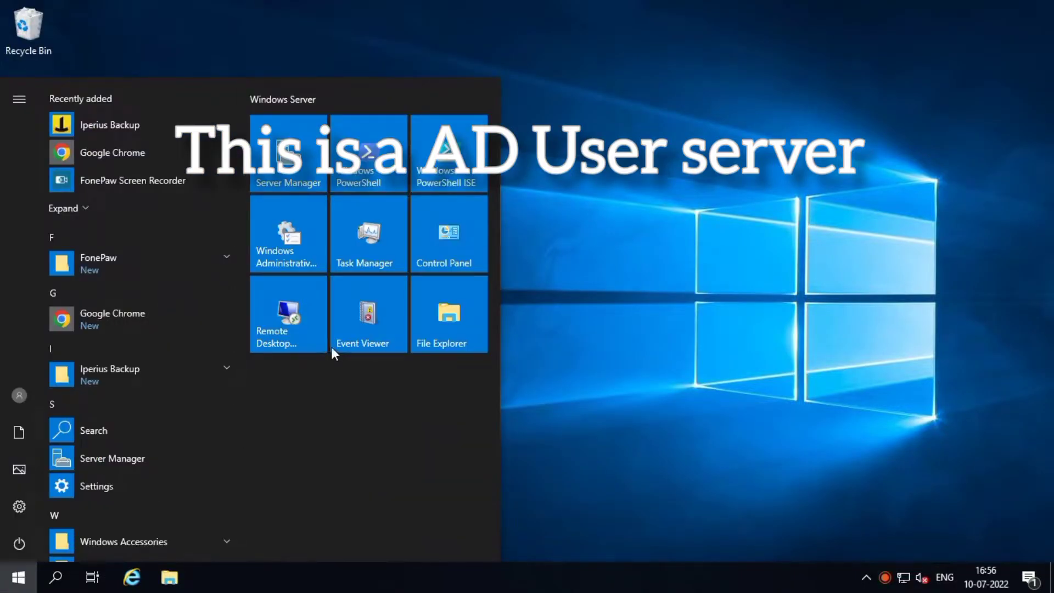
pyautogui.click(307, 172)
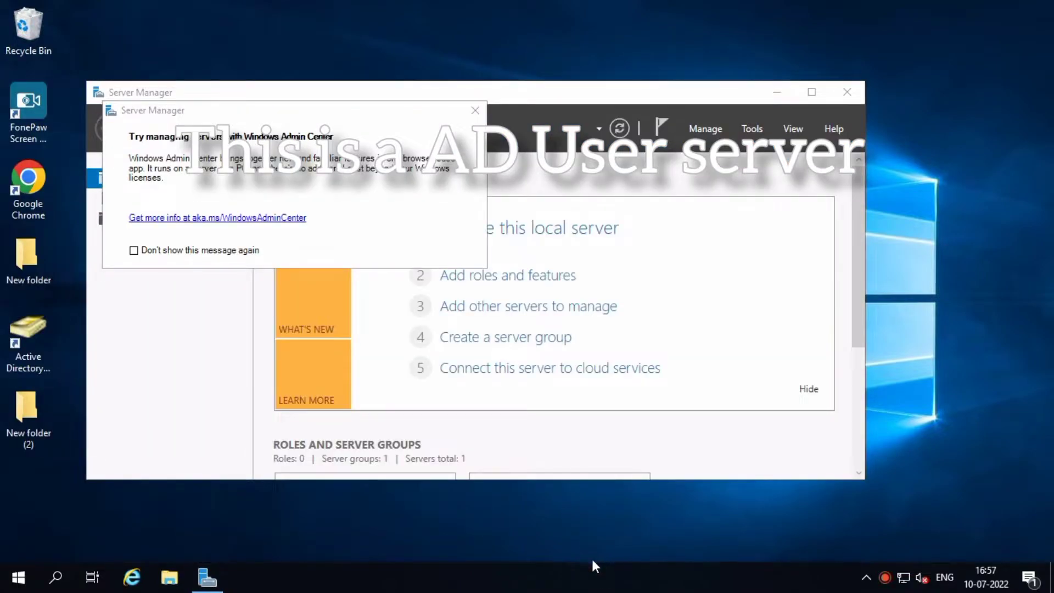
pyautogui.click(475, 110)
# Maximize Server Manager, open Active Directory Users and Computers from Tools, and browse to Rndserver.com
pyautogui.rightClick(993, 75)
pyautogui.click(917, 124)
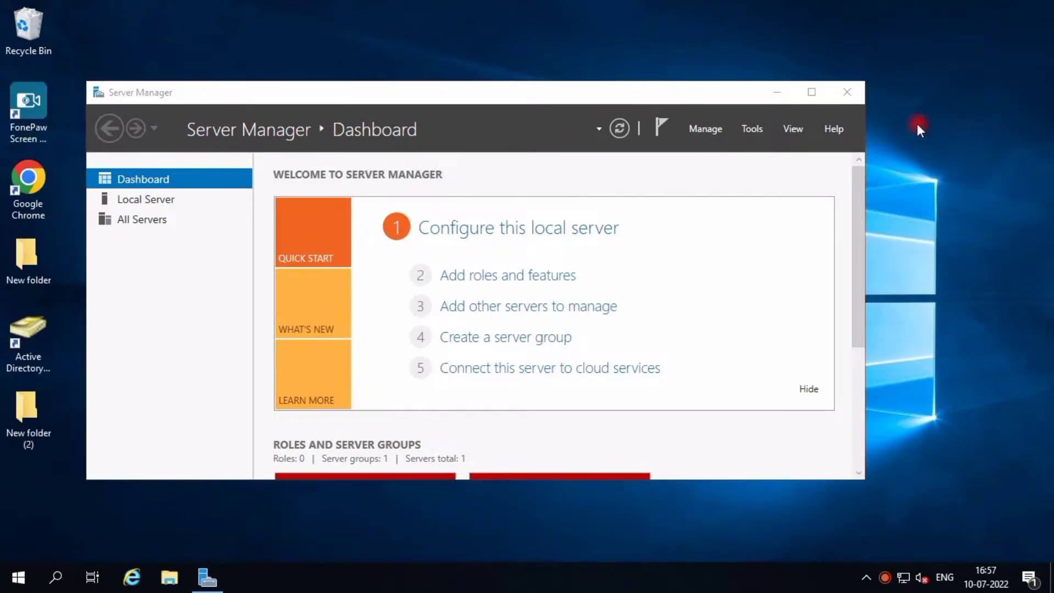
pyautogui.click(812, 93)
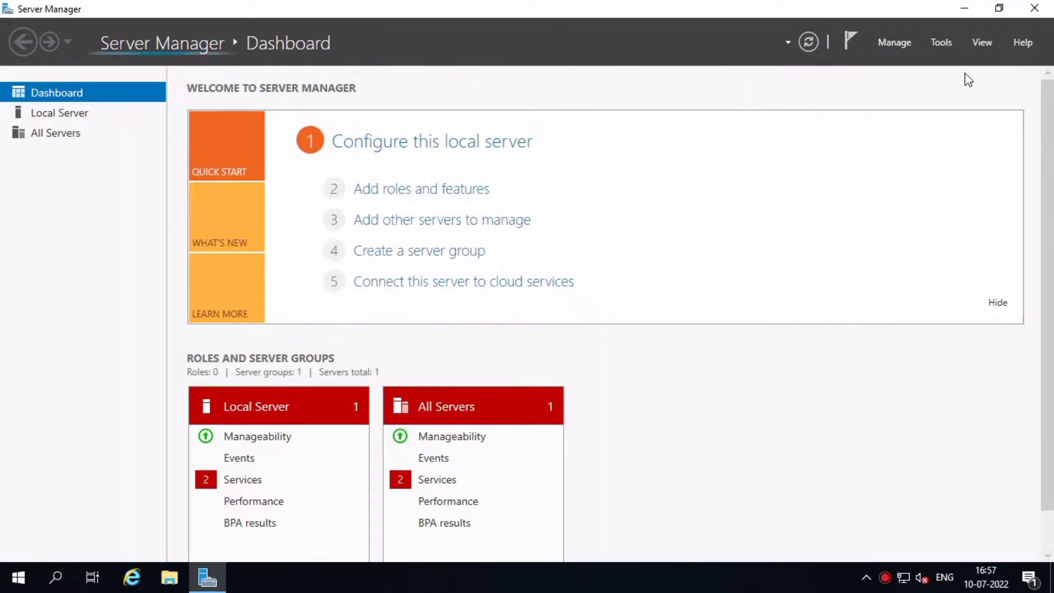
pyautogui.click(936, 44)
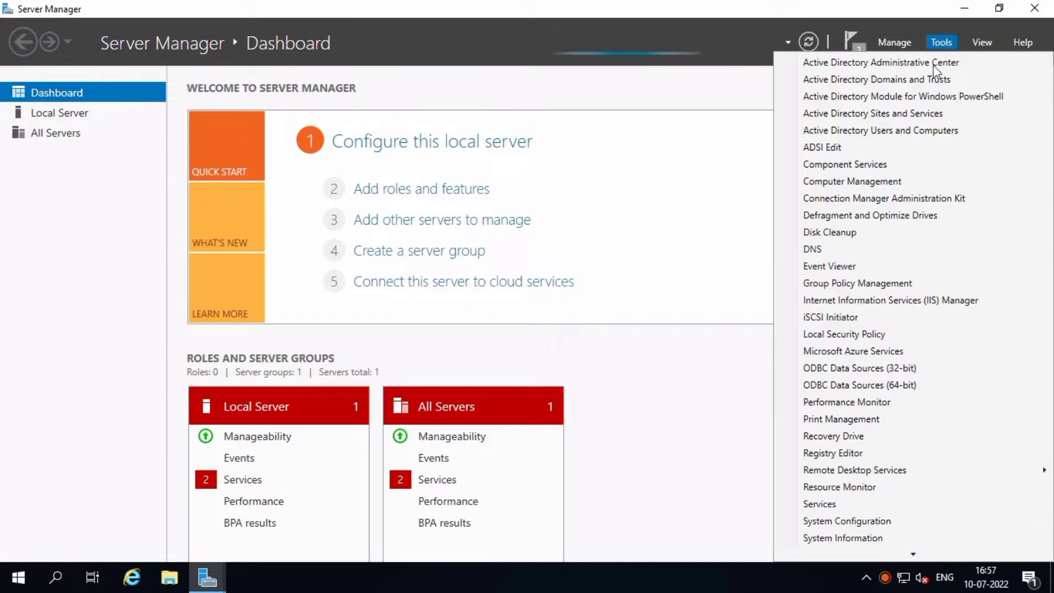
pyautogui.click(928, 131)
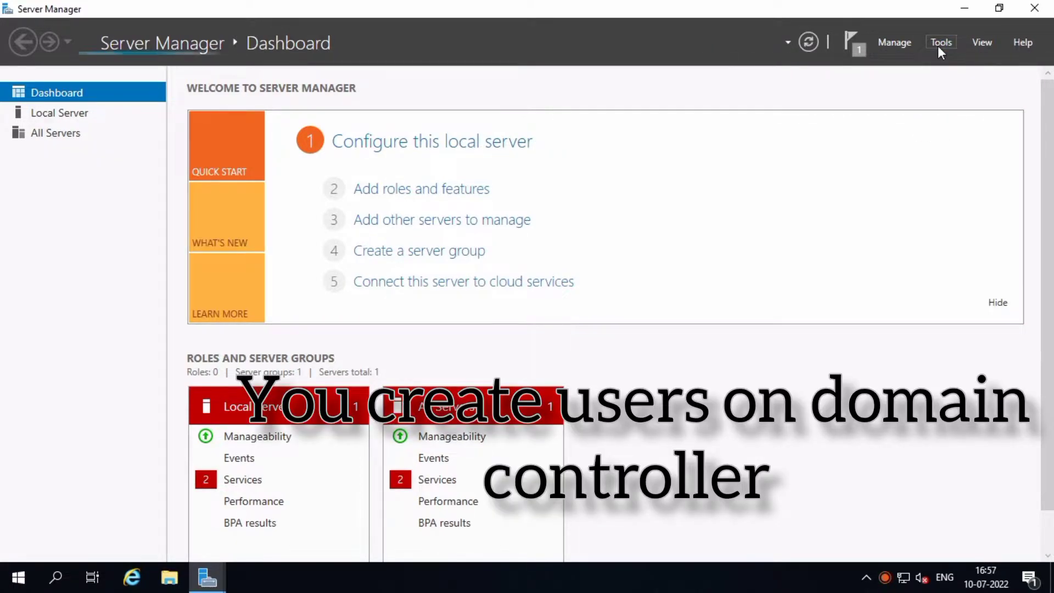
pyautogui.click(489, 238)
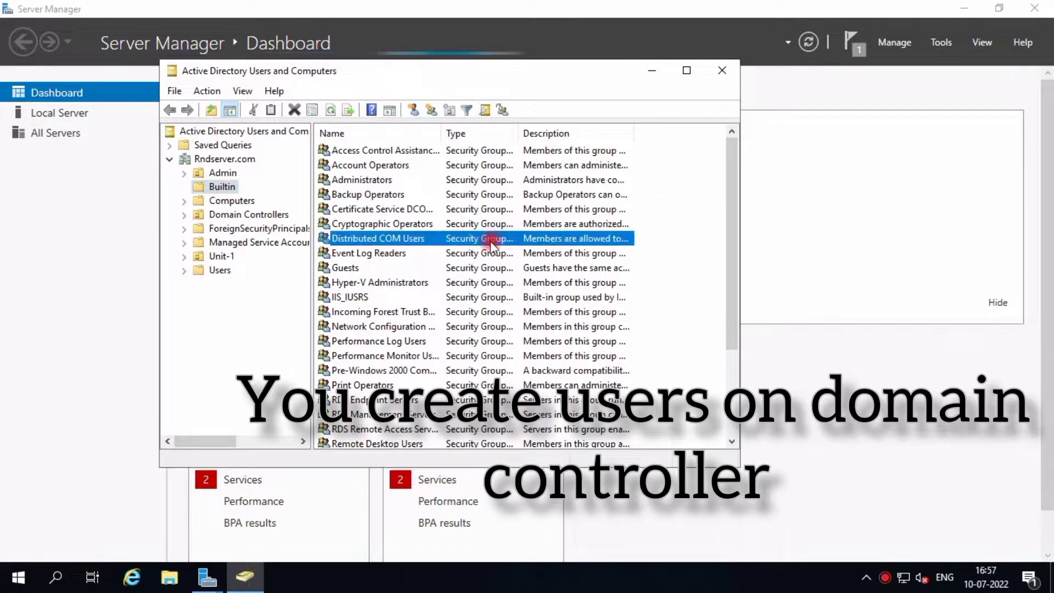
pyautogui.click(212, 131)
pyautogui.click(223, 158)
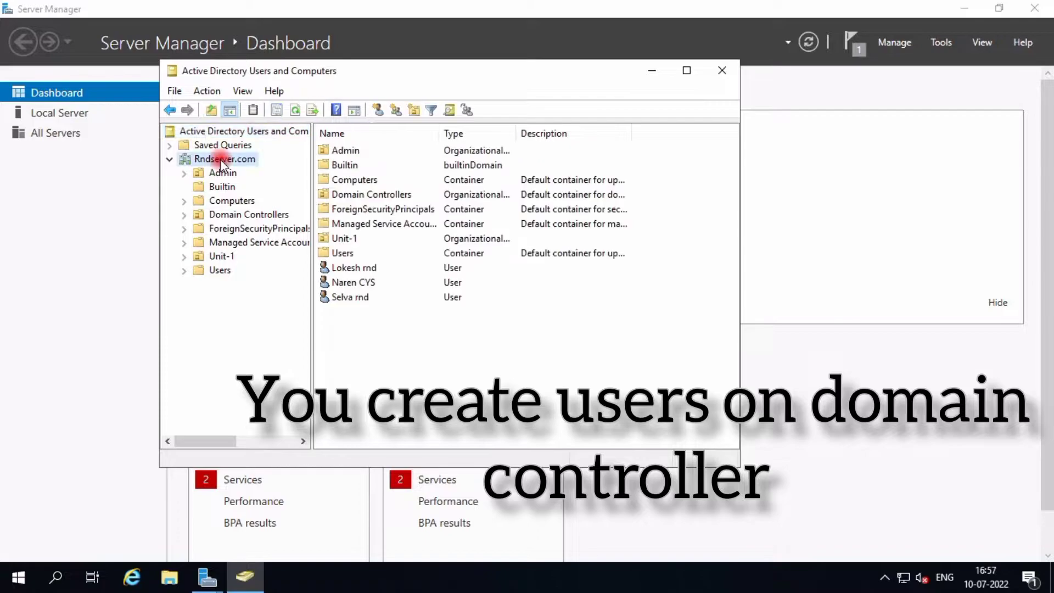
# Start a new User object in the Rndserver.com domain
pyautogui.rightClick(384, 362)
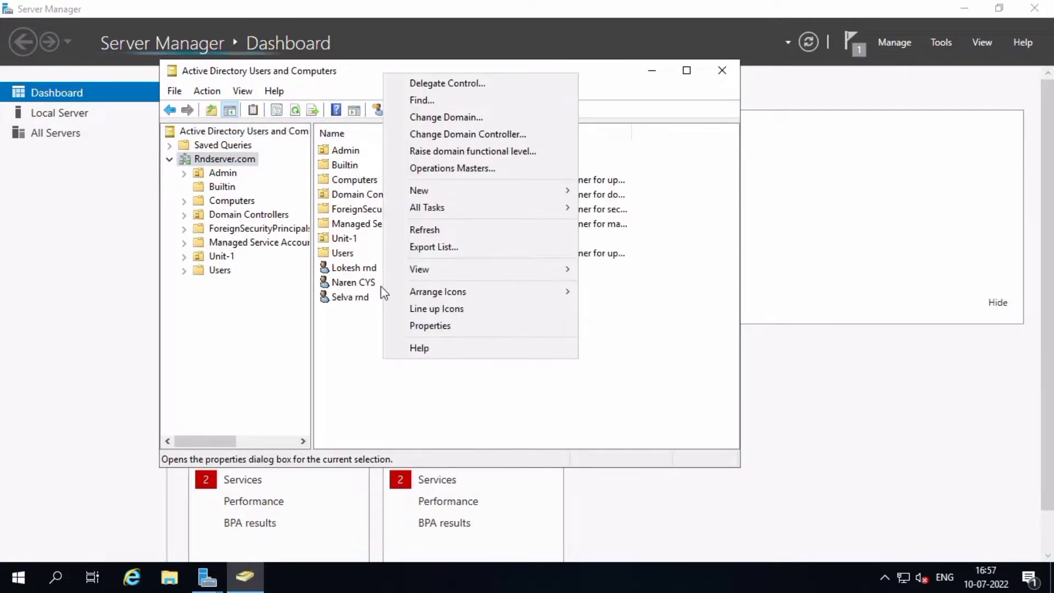
pyautogui.click(461, 192)
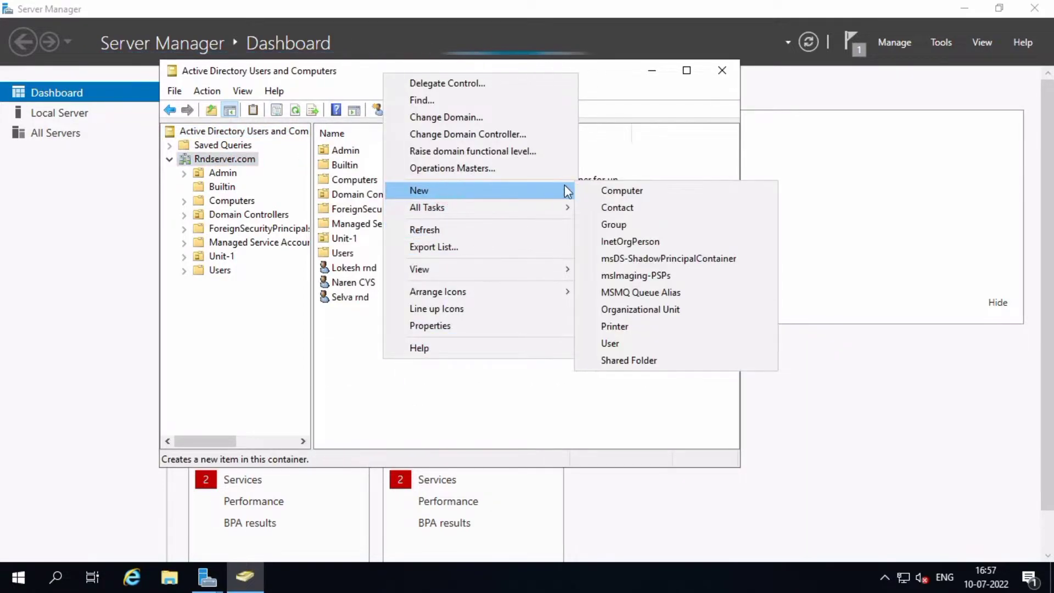
pyautogui.click(647, 343)
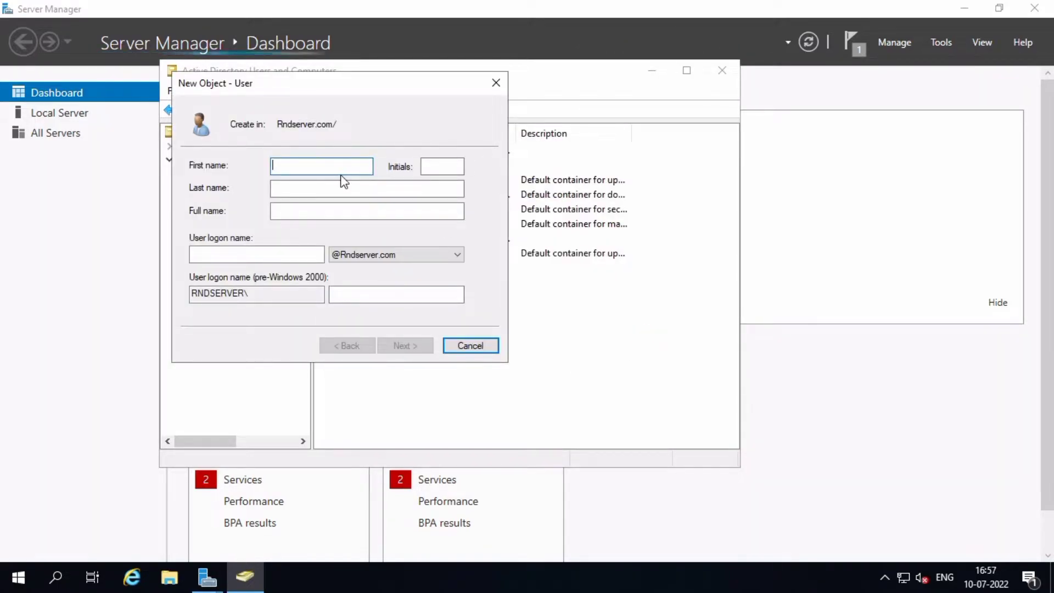
# Enter first name Test, last name 10 and user logon name 'testingrdu'
pyautogui.write('Test')
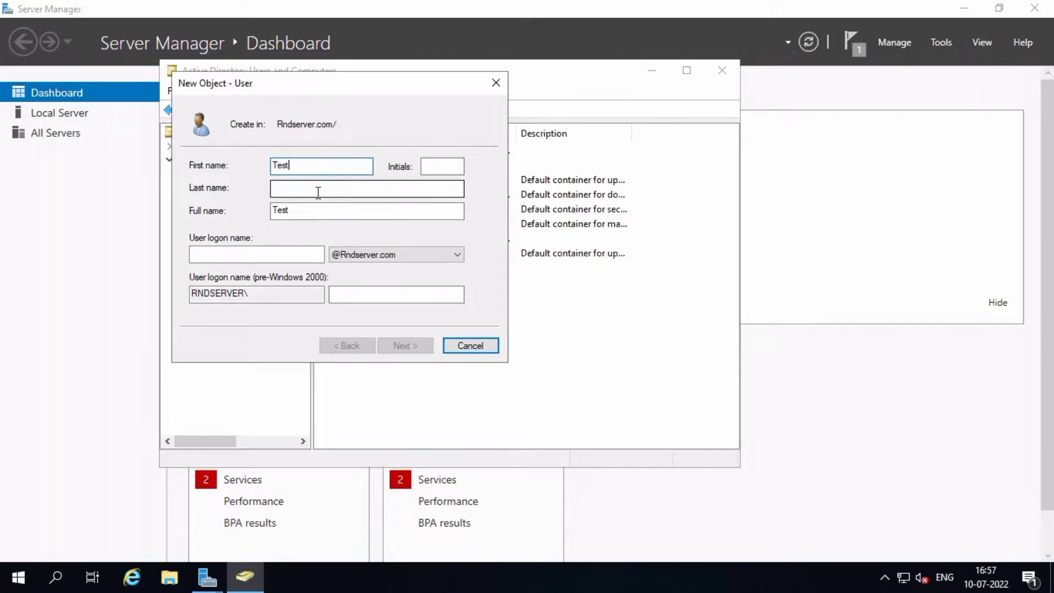
pyautogui.write('10')
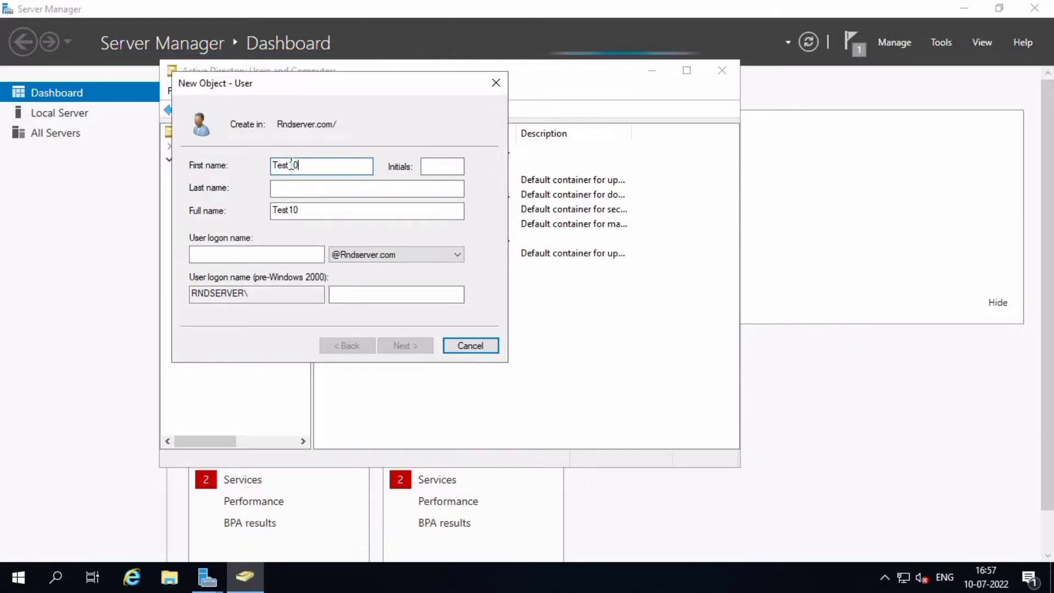
pyautogui.moveTo(291, 165); pyautogui.dragTo(302, 165)
pyautogui.press('BackSpace')
pyautogui.click(288, 187)
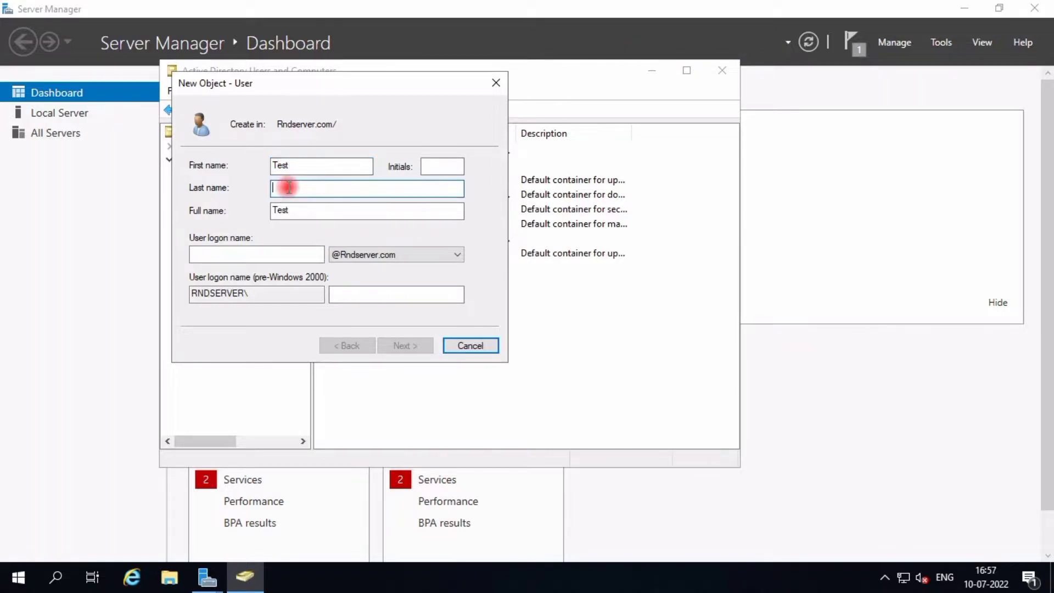
pyautogui.click(294, 252)
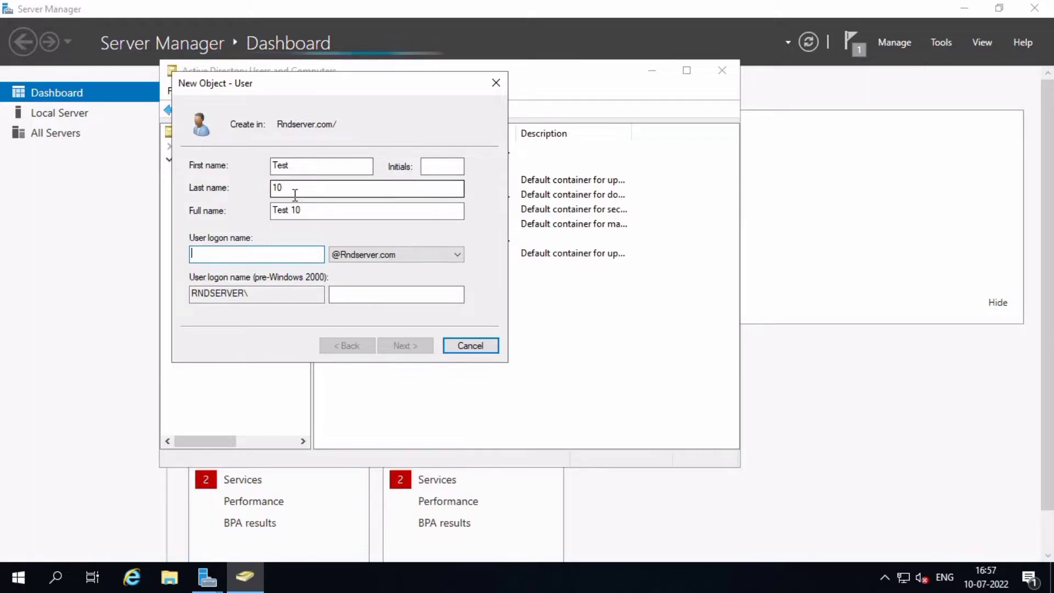
pyautogui.write('t')
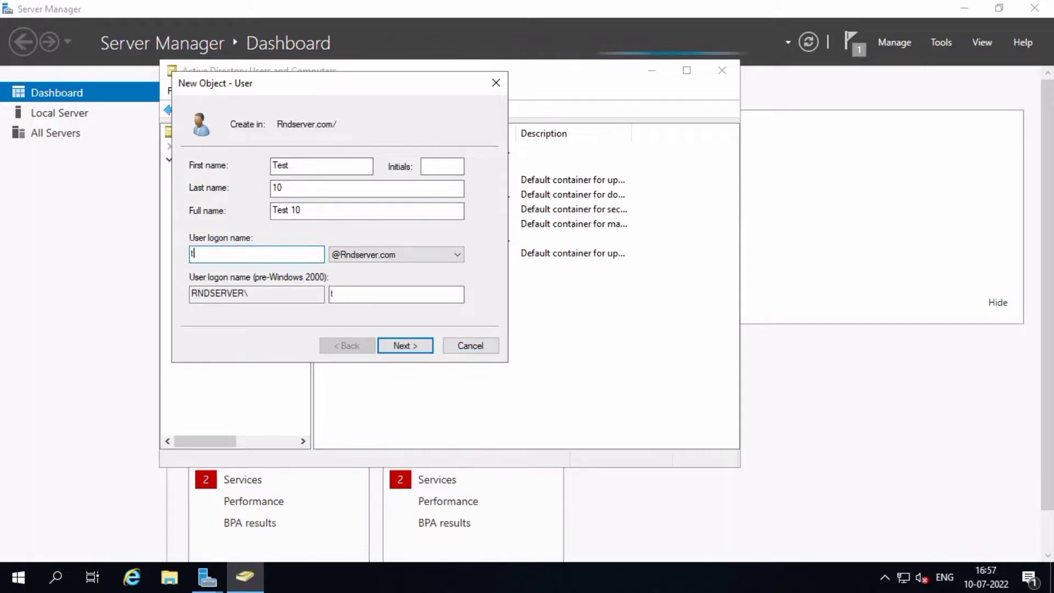
pyautogui.write('es')
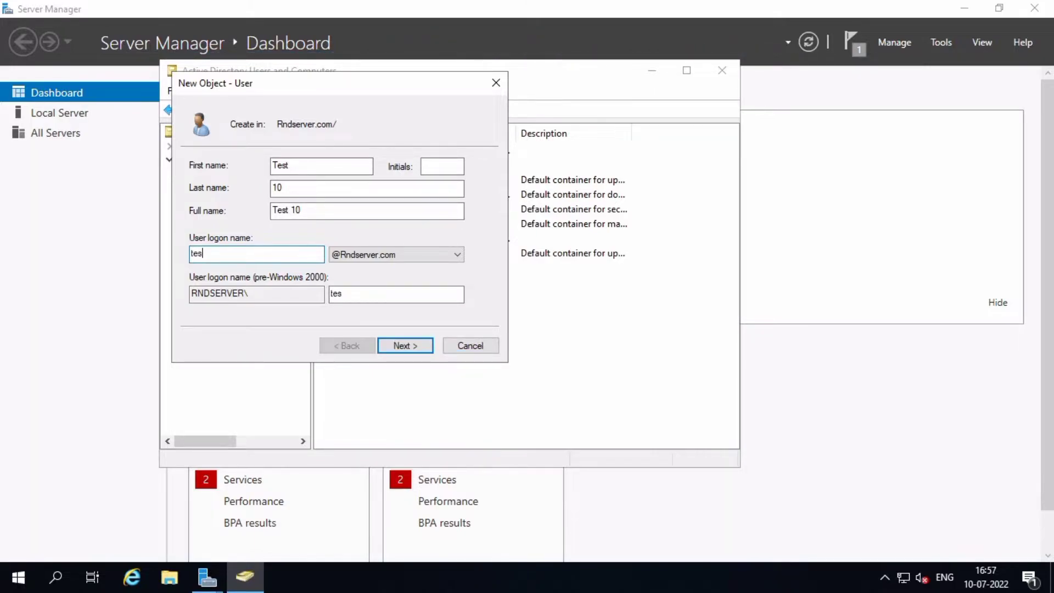
pyautogui.write('ting')
pyautogui.write('rd')
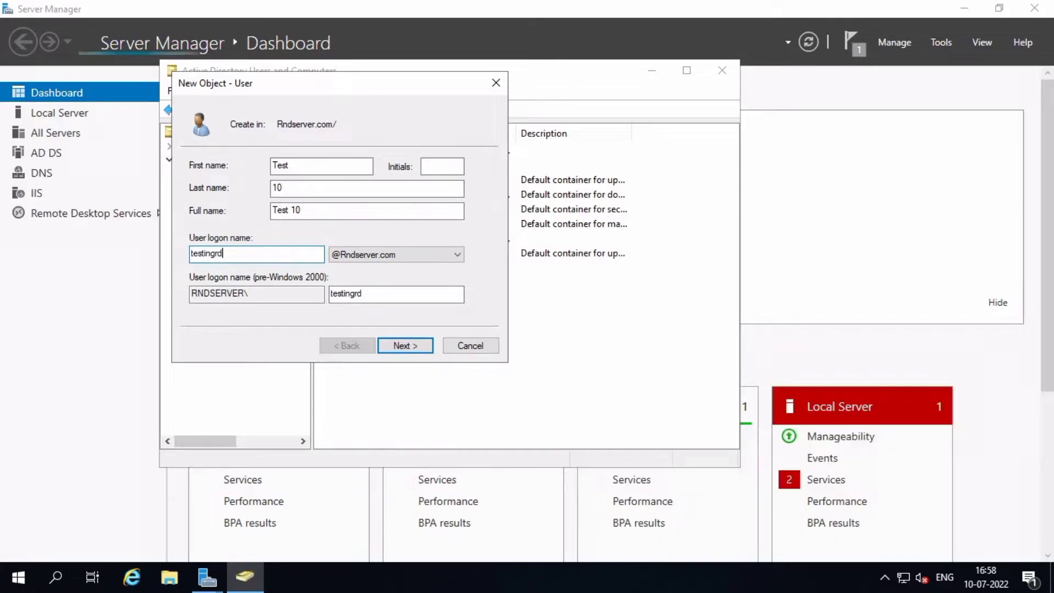
pyautogui.write('u')
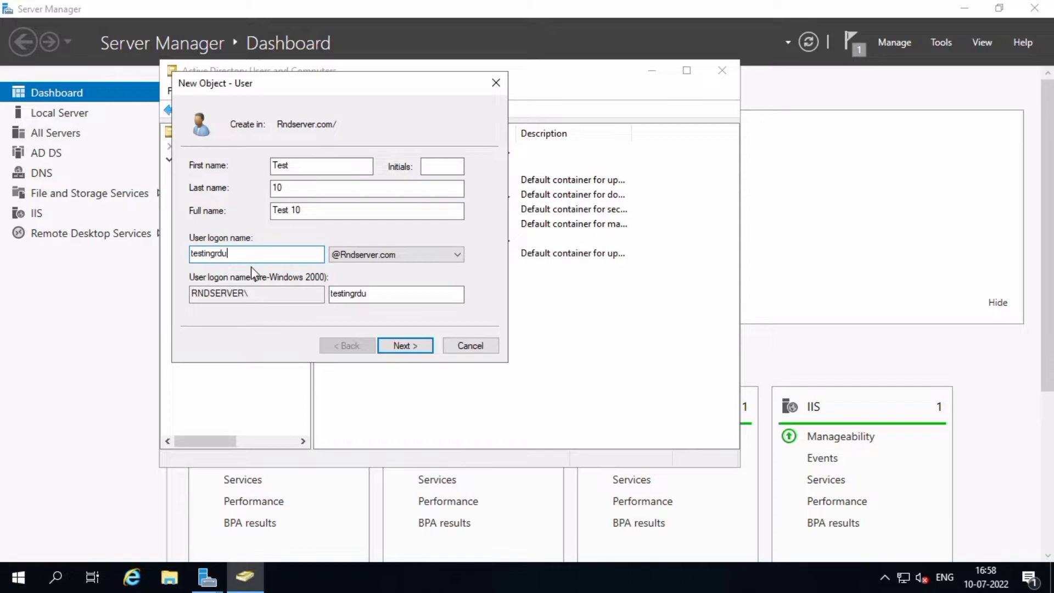
# Clear 'must change password at next logon', tick 'Password never expires', and enter the password twice
pyautogui.click(411, 352)
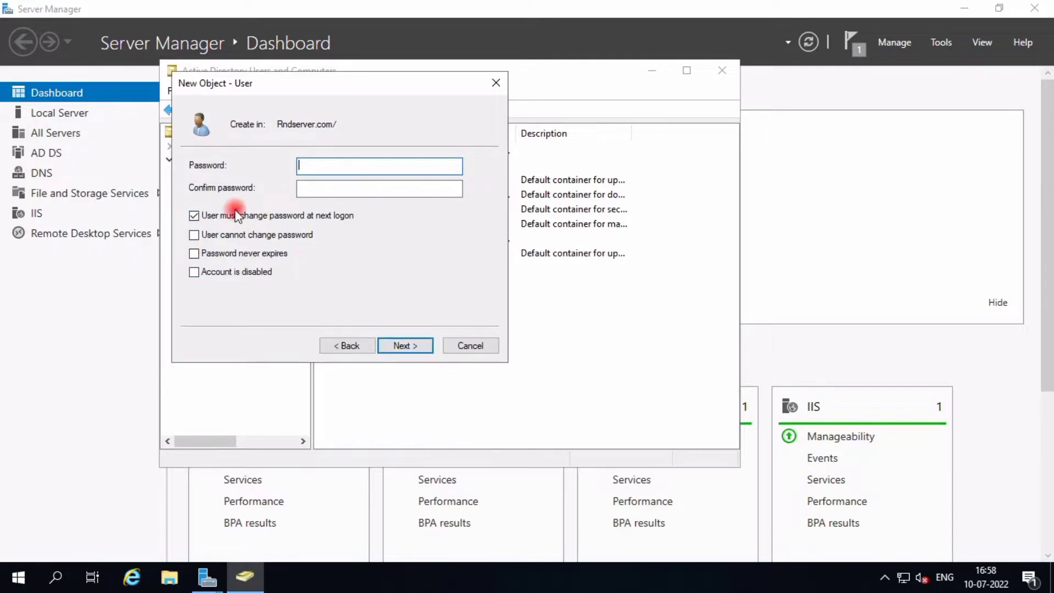
pyautogui.click(265, 216)
pyautogui.click(263, 256)
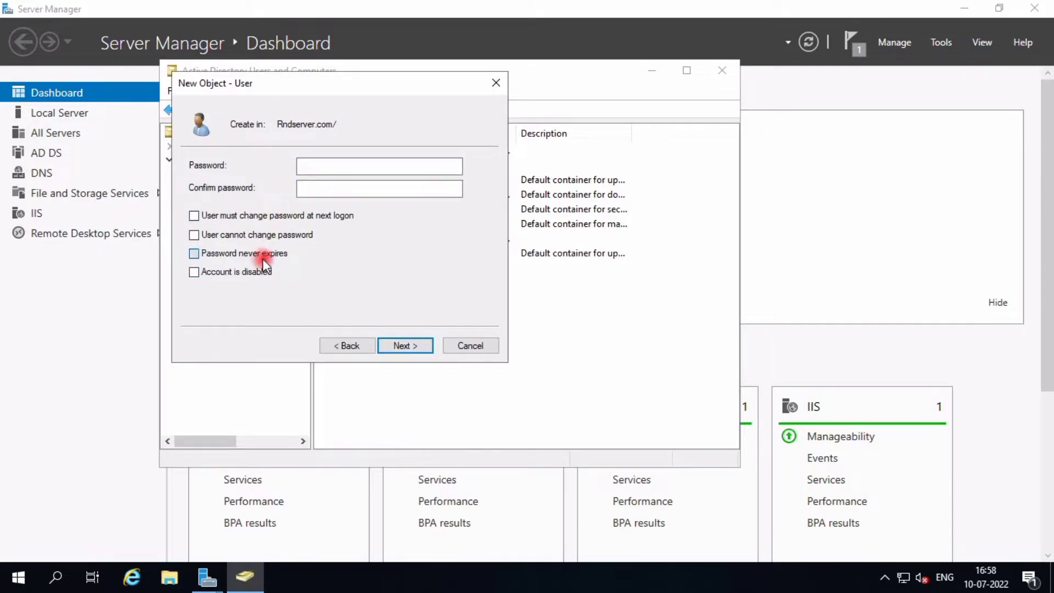
pyautogui.click(336, 168)
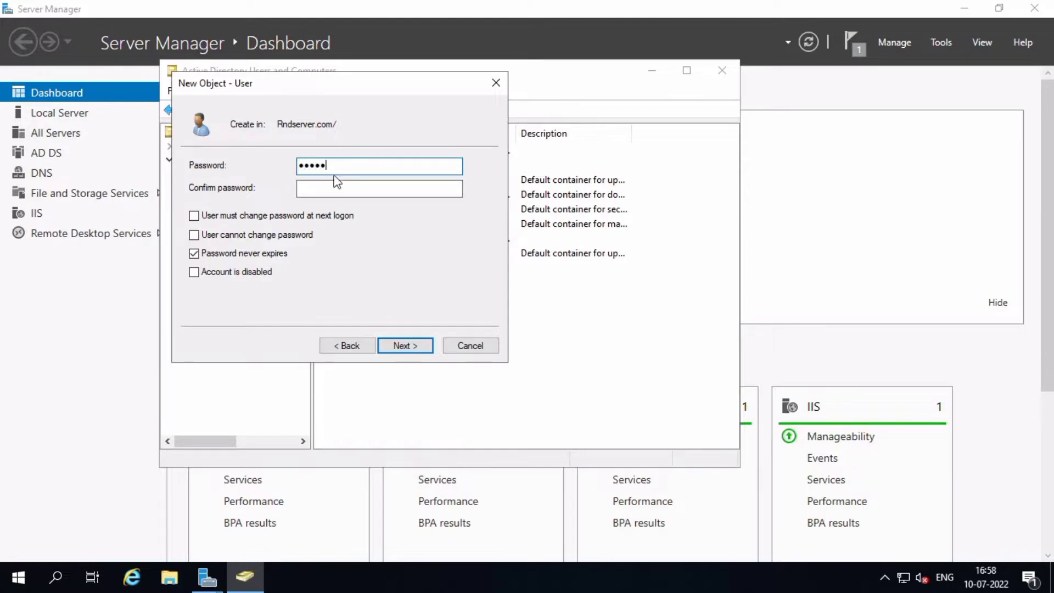
pyautogui.write('••••••••')
pyautogui.click(344, 187)
pyautogui.write('•')
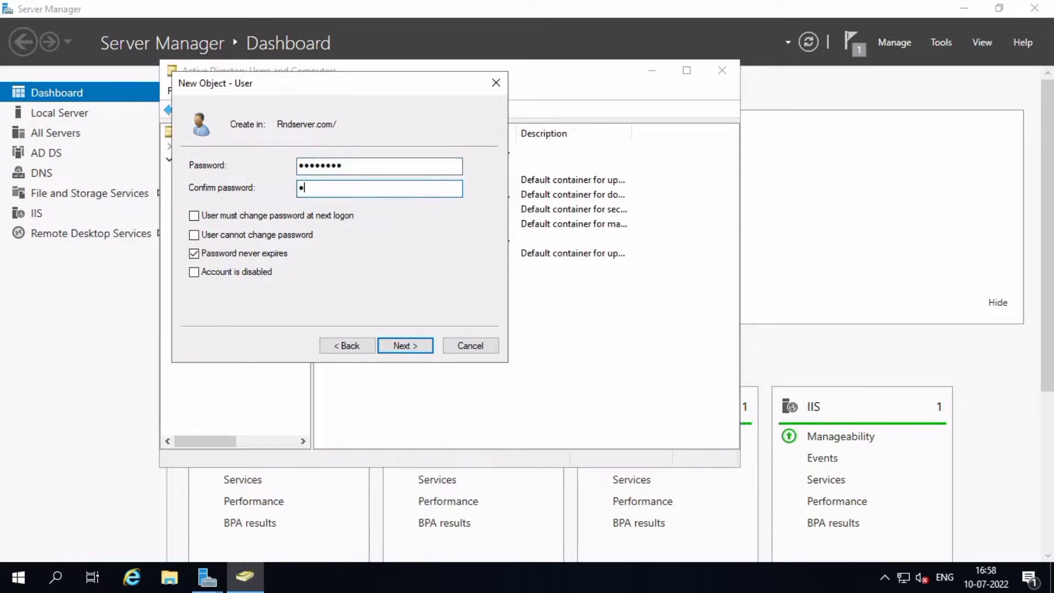
pyautogui.click(413, 346)
# Finish creating Test 10 and refresh the domain's contents
pyautogui.click(411, 346)
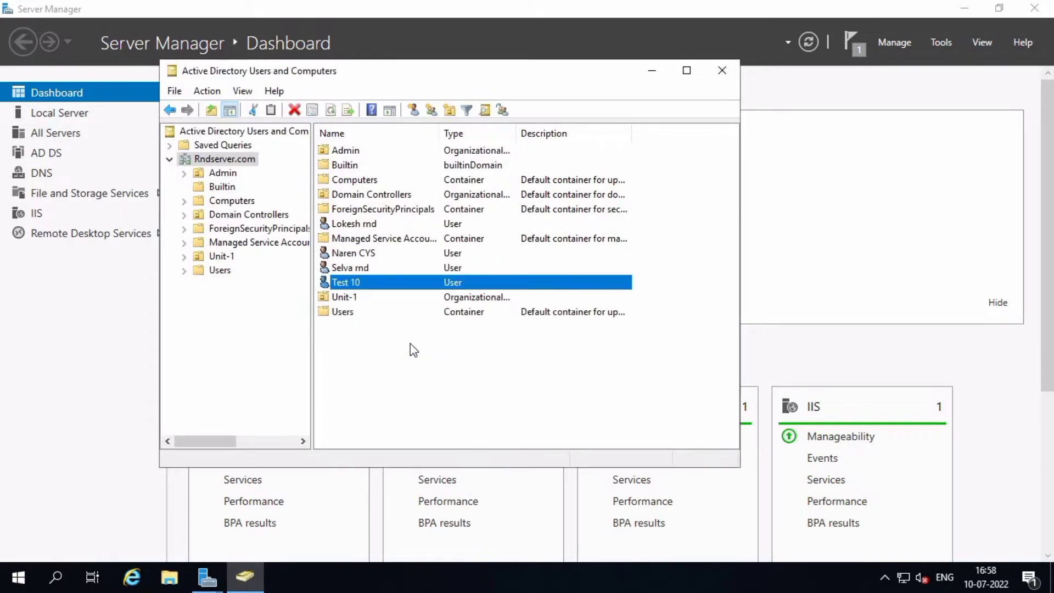
pyautogui.rightClick(393, 388)
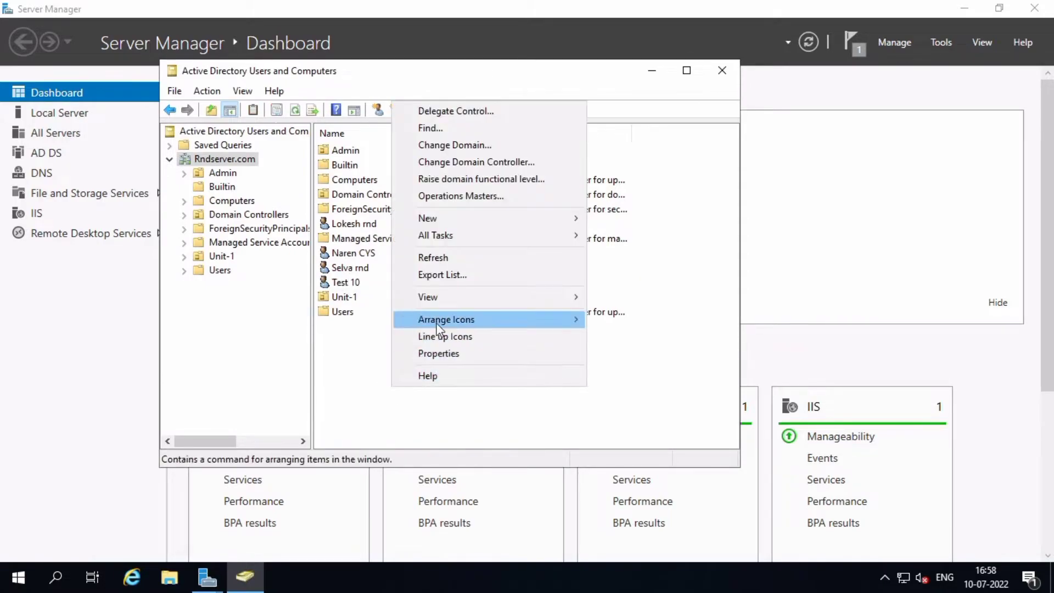
pyautogui.click(439, 257)
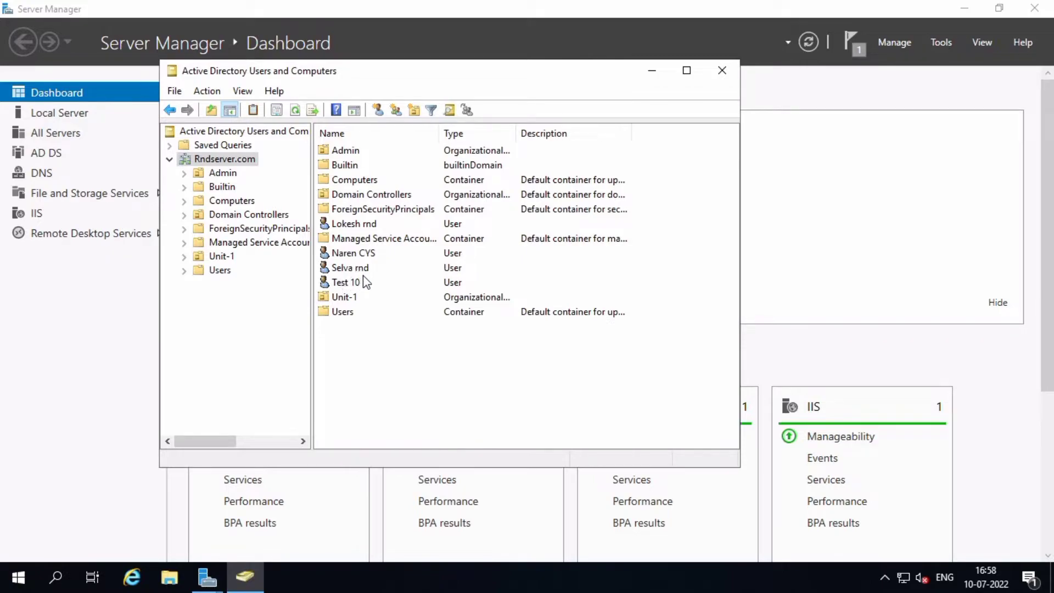
# Select Test 10 and the other domain entries to confirm the new user is listed
pyautogui.click(360, 283)
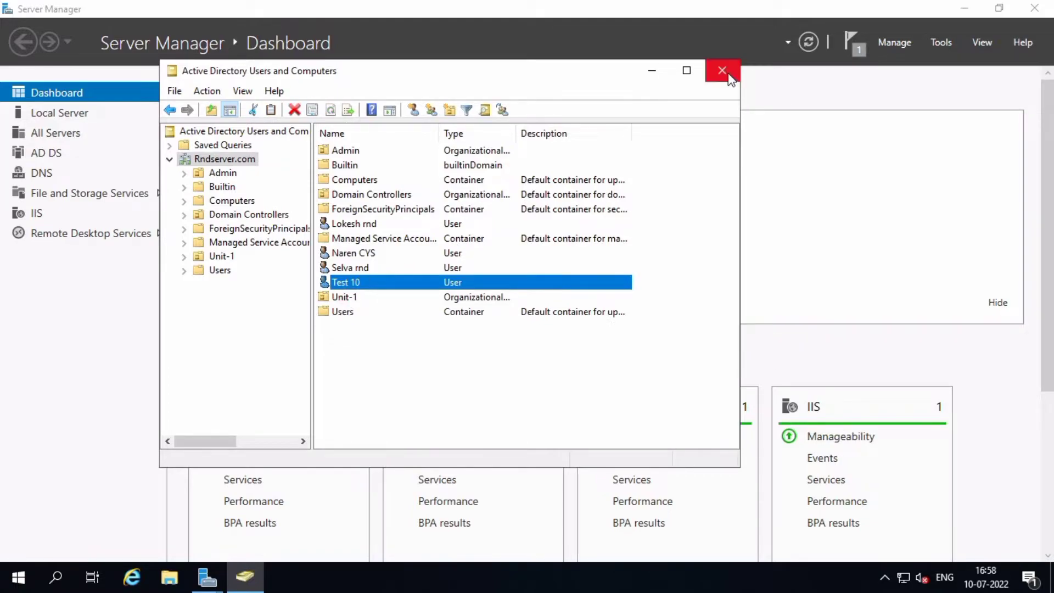
pyautogui.click(452, 238)
pyautogui.click(446, 224)
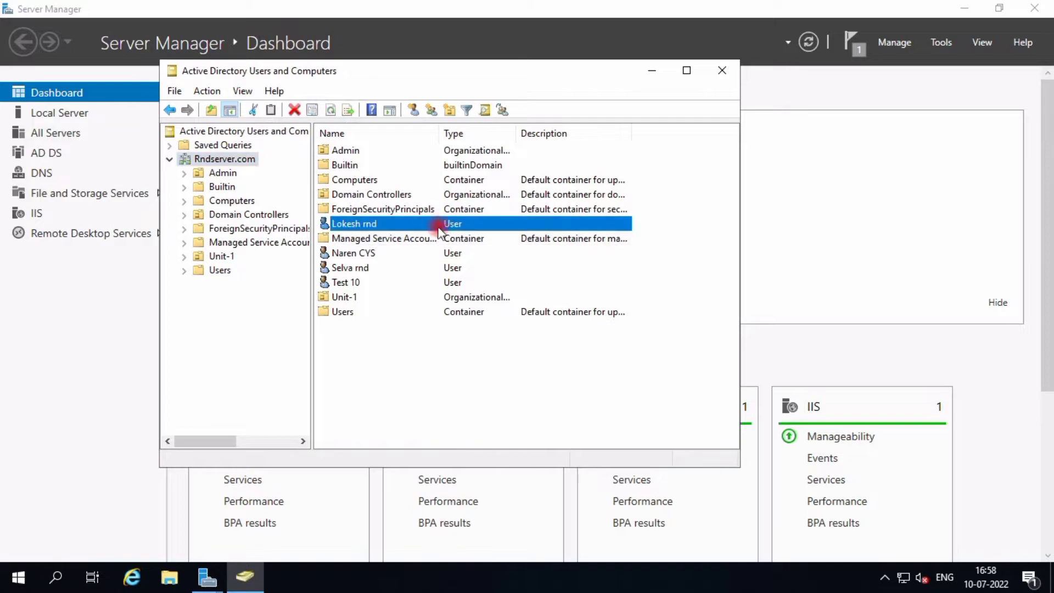
pyautogui.click(424, 253)
pyautogui.click(416, 268)
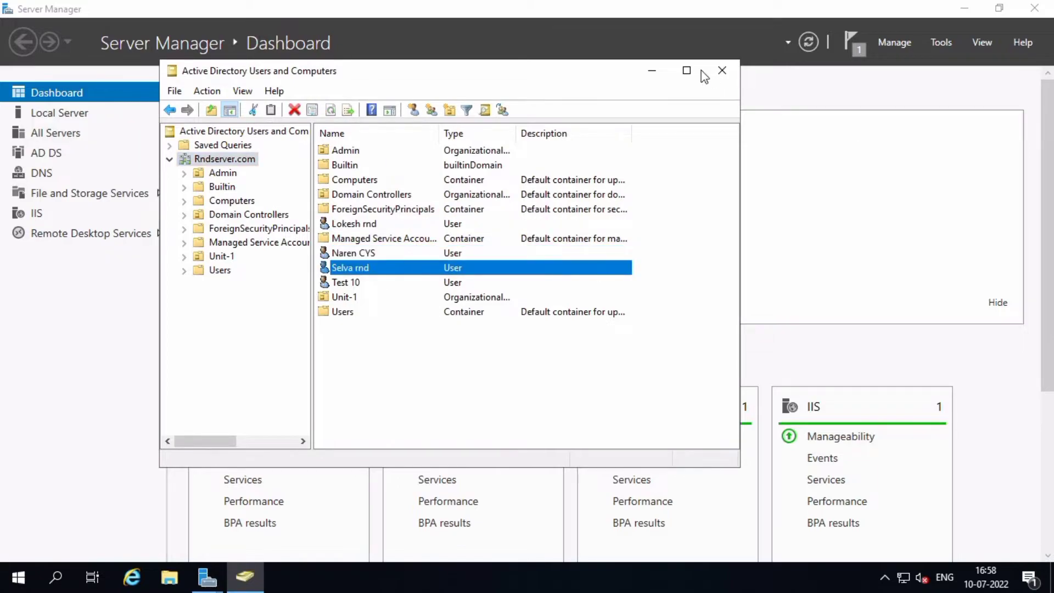
pyautogui.click(578, 345)
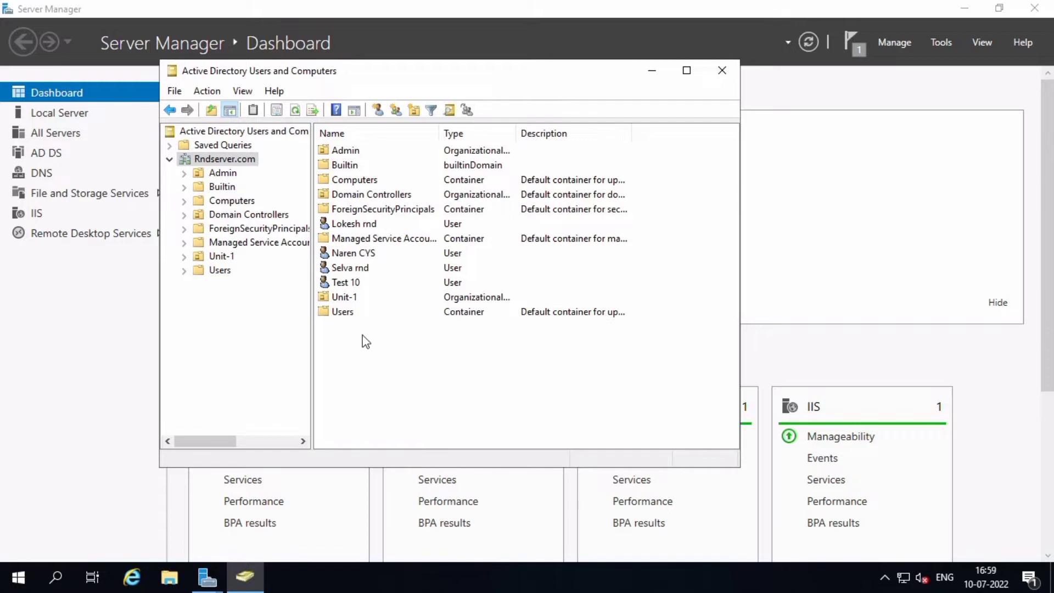
pyautogui.rightClick(362, 351)
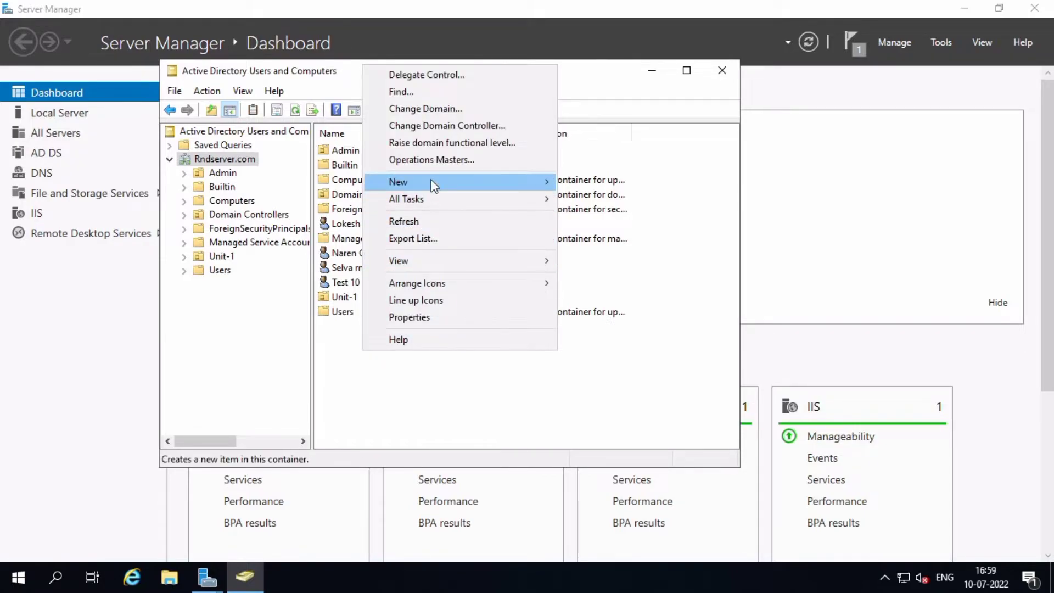
pyautogui.moveTo(544, 181)
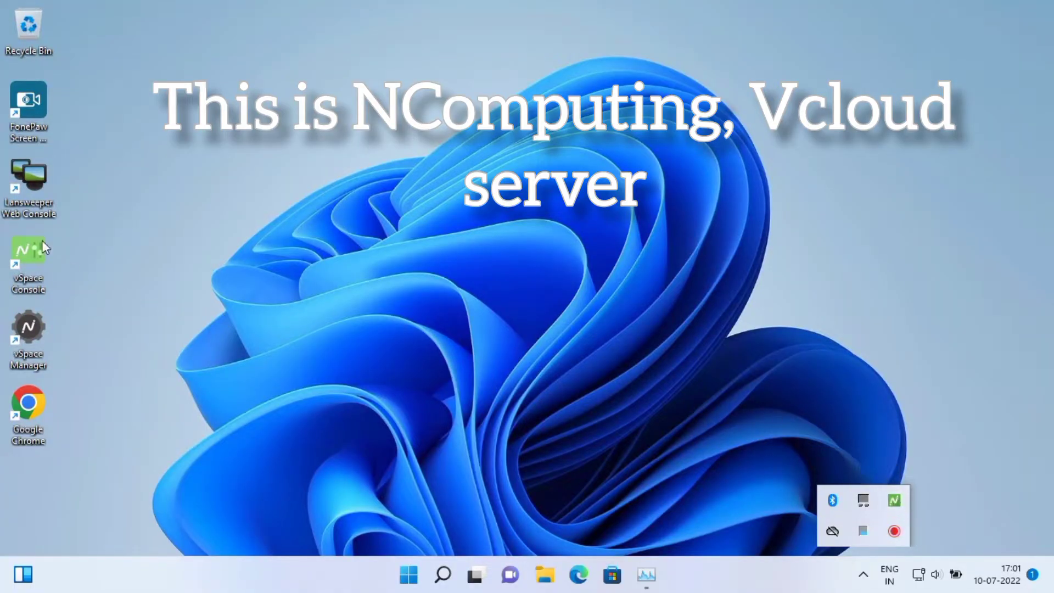
# Dismiss the tray overflow panel and refresh the desktop
pyautogui.click(201, 140)
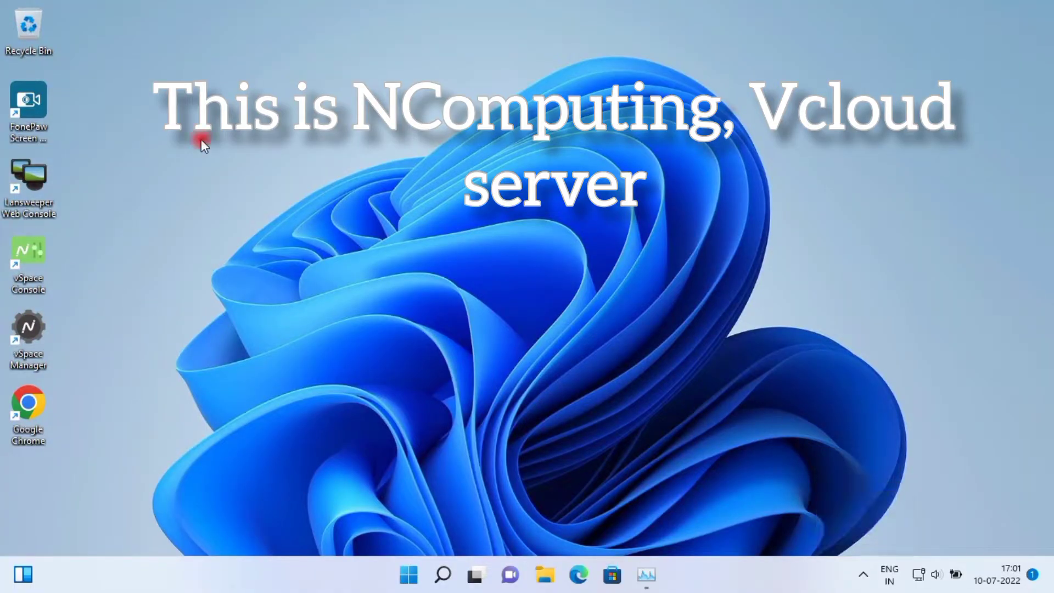
pyautogui.rightClick(236, 183)
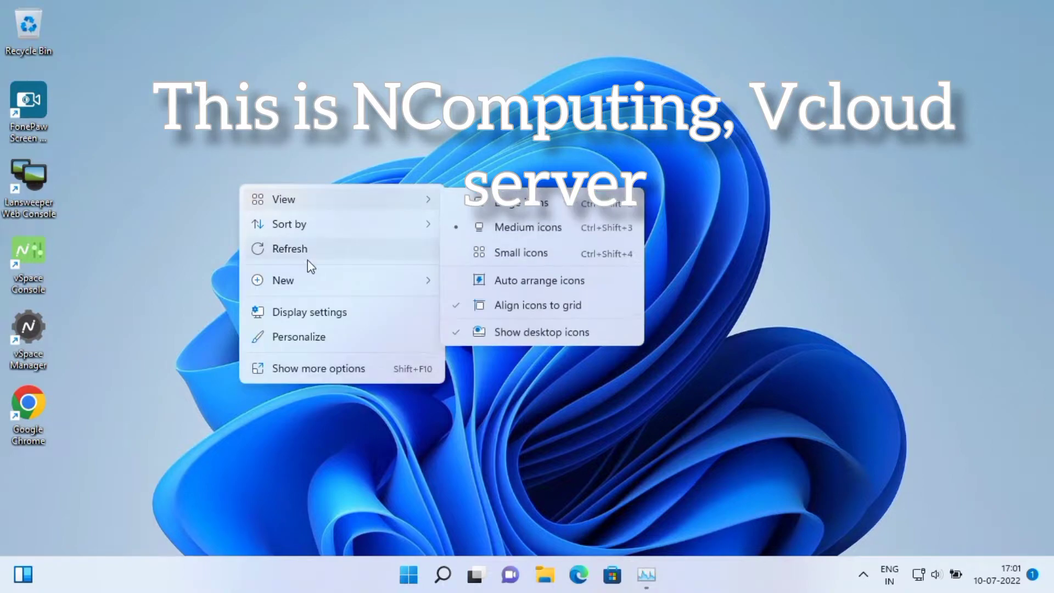
pyautogui.click(313, 247)
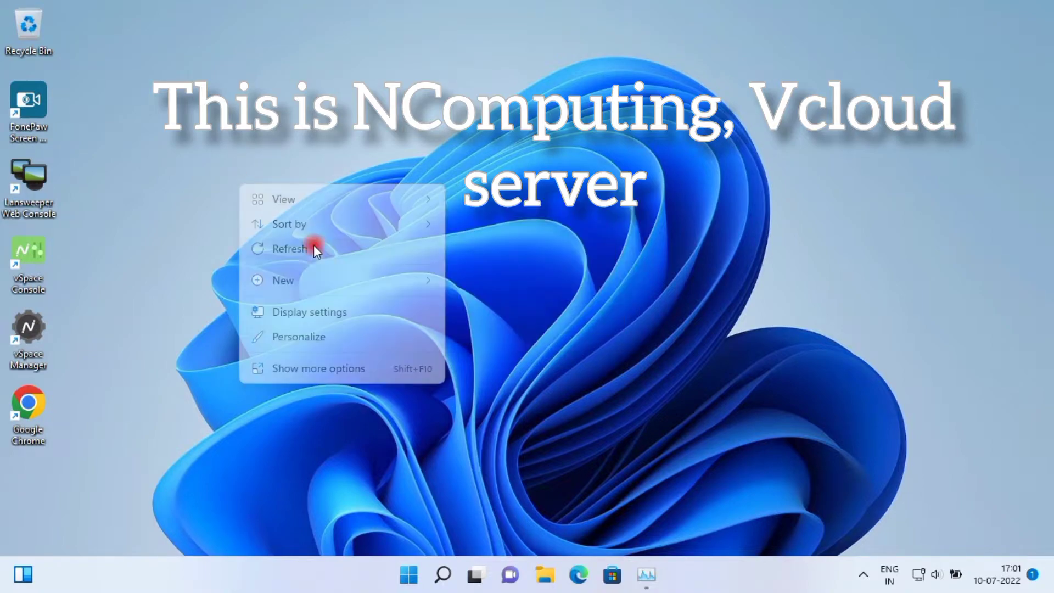
# Open This PC's Properties from File Explorer via Show more options
pyautogui.click(547, 577)
pyautogui.click(362, 364)
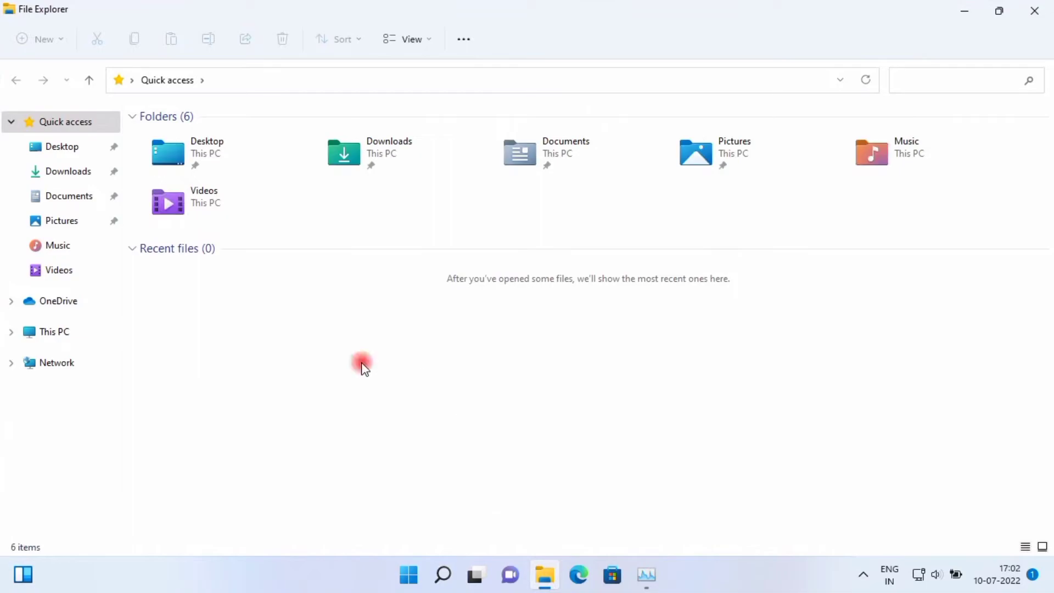
pyautogui.click(61, 332)
pyautogui.rightClick(390, 420)
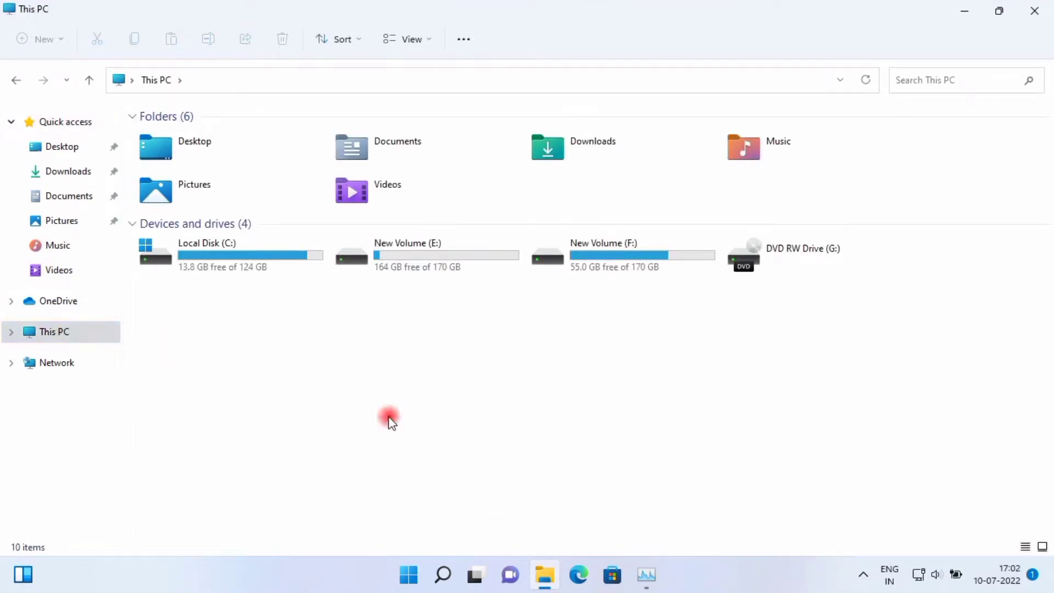
pyautogui.click(447, 440)
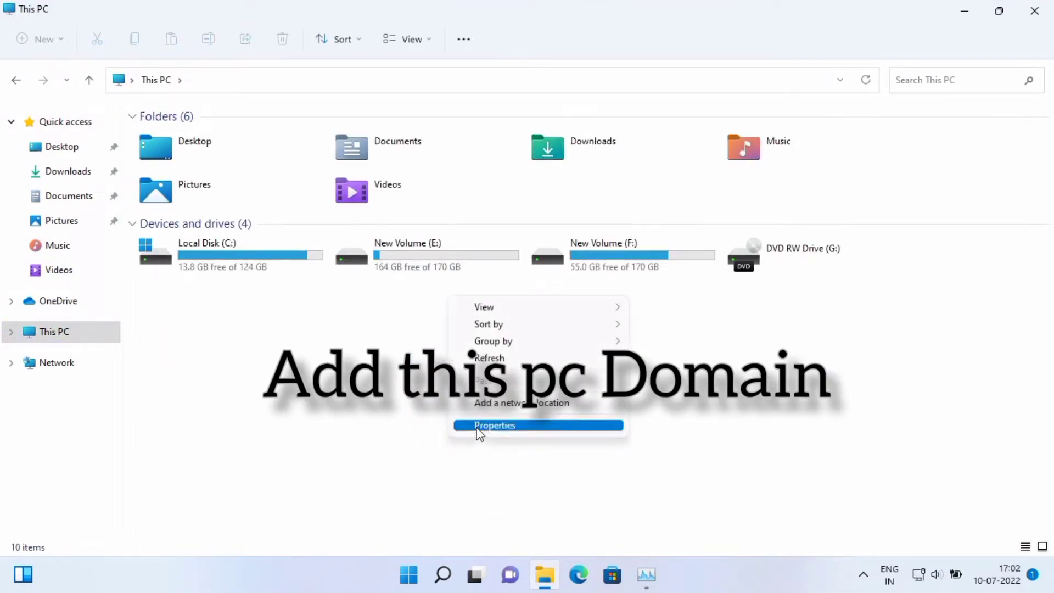
pyautogui.click(479, 427)
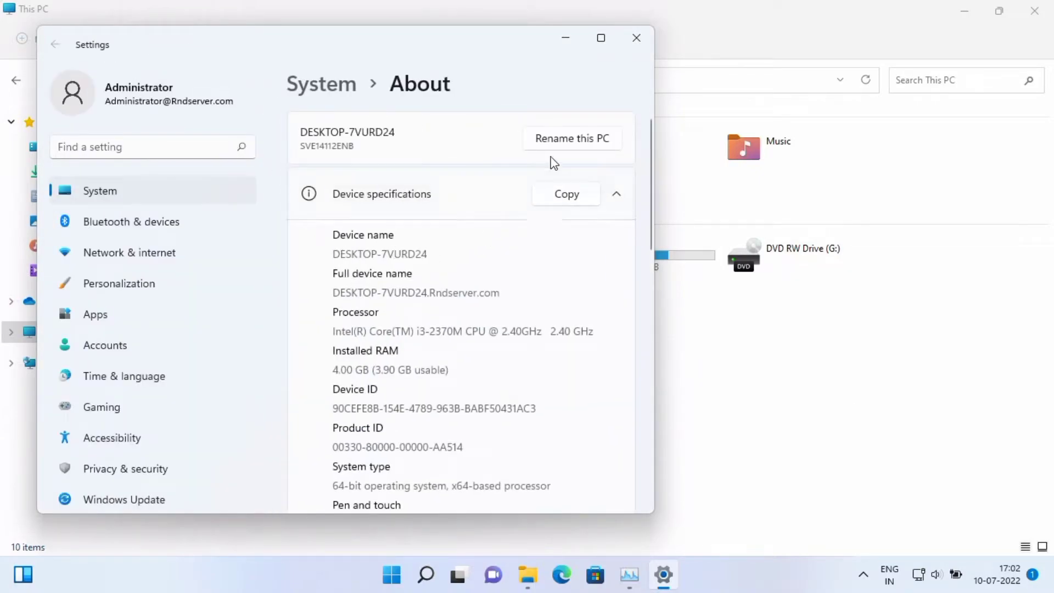
# Maximize Settings, check the Domain field reads Rndserver.com, and cancel the Change dialog
pyautogui.click(601, 37)
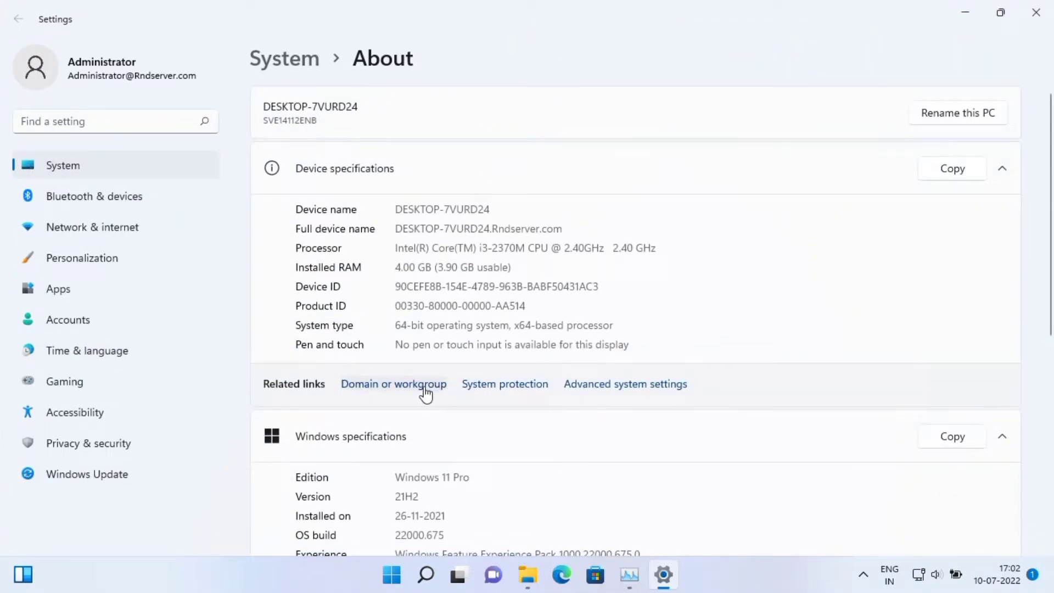
pyautogui.click(426, 385)
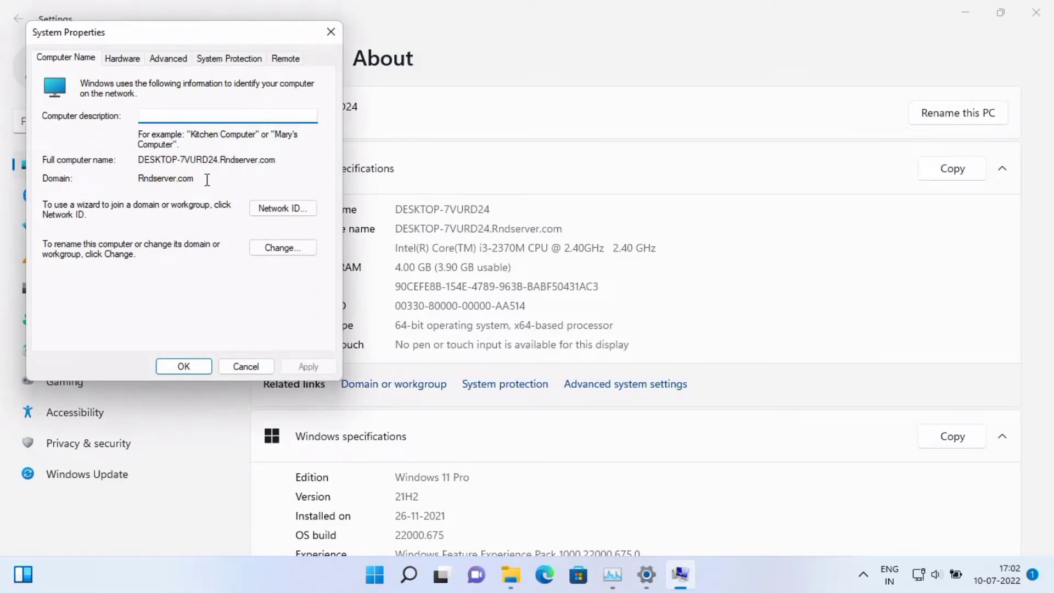
pyautogui.moveTo(206, 183); pyautogui.dragTo(155, 175)
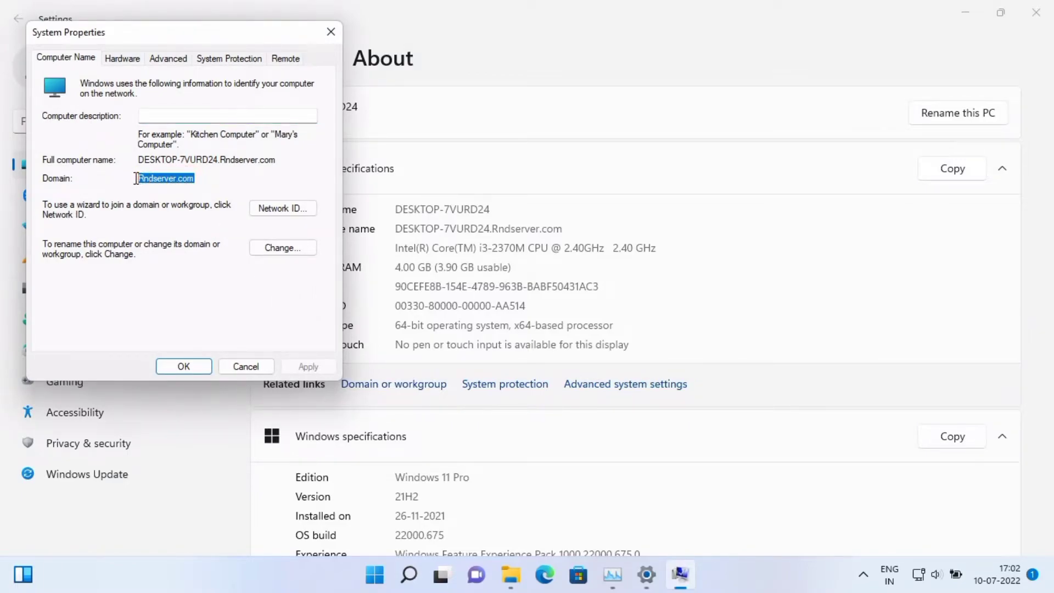
pyautogui.click(279, 247)
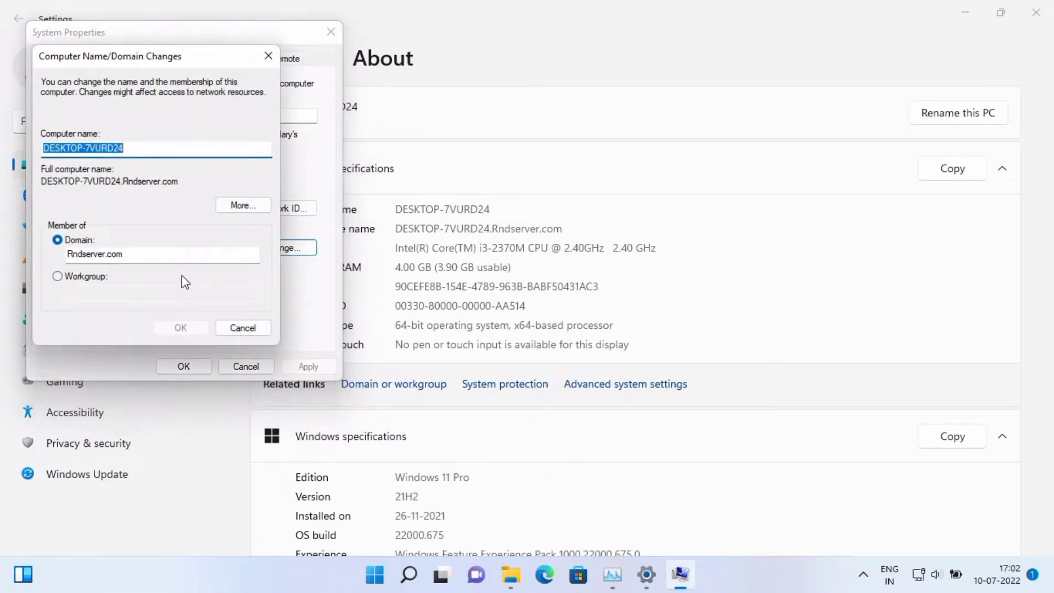
pyautogui.click(242, 328)
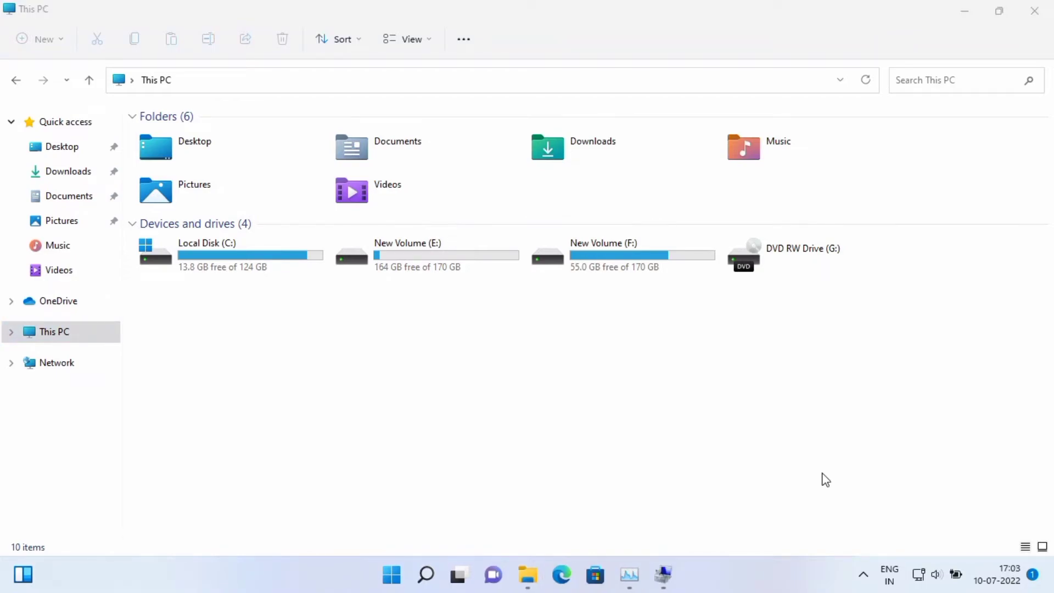
# Review the local user accounts under Local Users and Groups, then switch to Groups
pyautogui.click(740, 440)
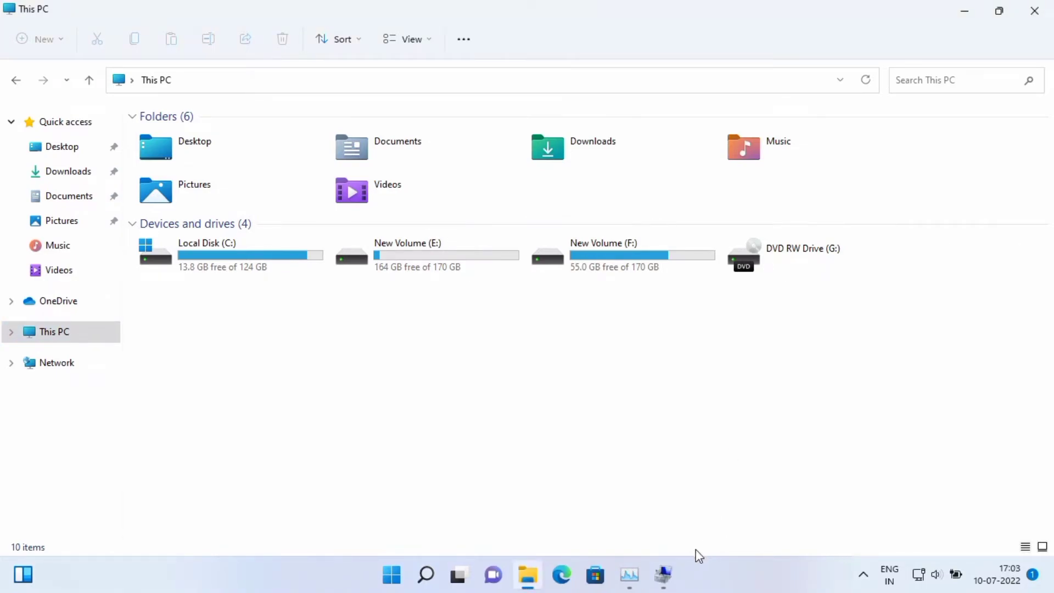
pyautogui.click(665, 574)
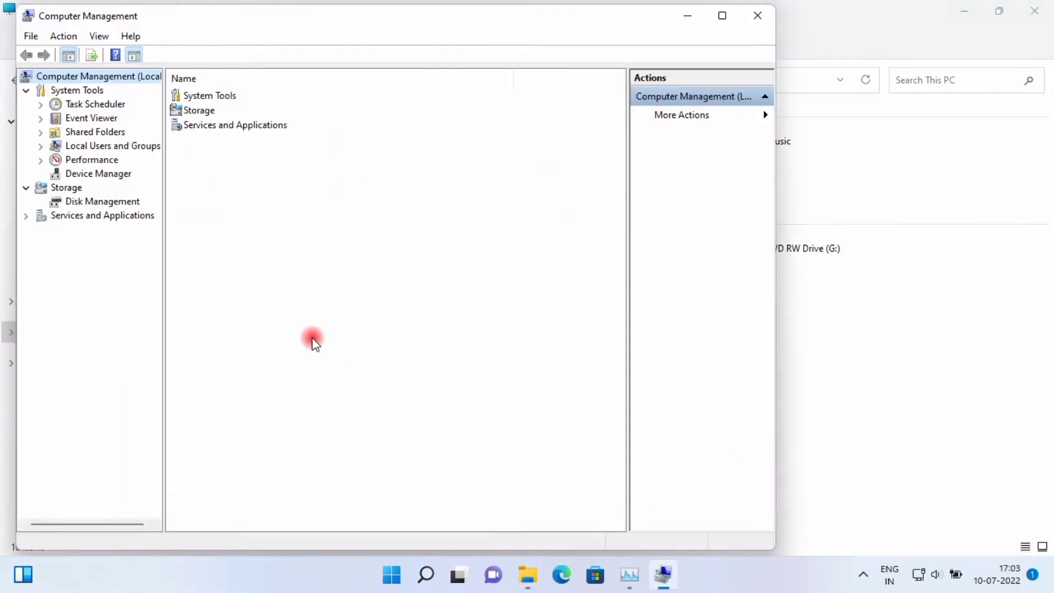
pyautogui.click(40, 146)
pyautogui.click(88, 160)
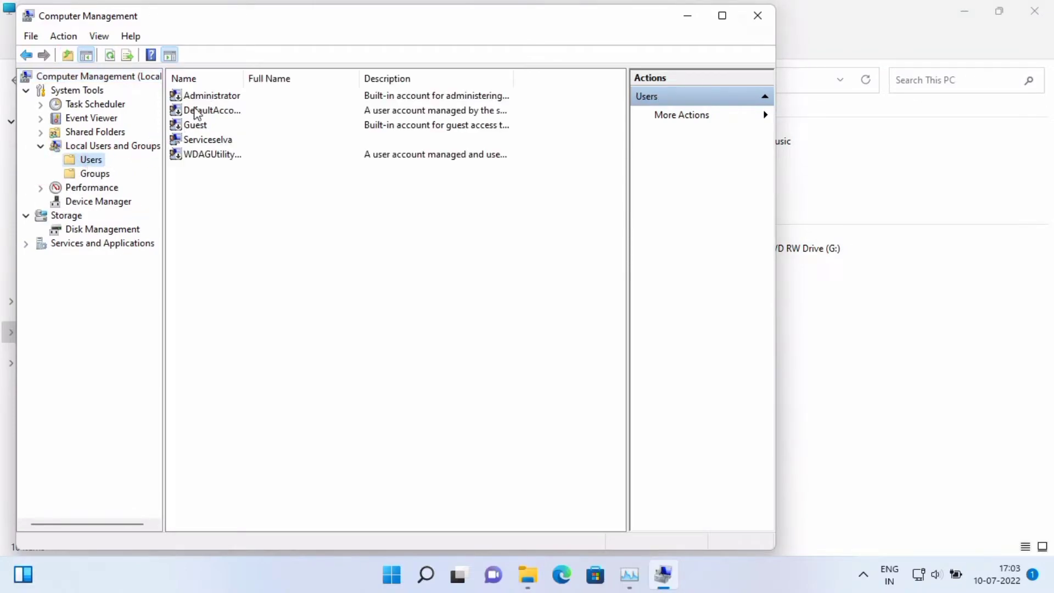
pyautogui.click(222, 142)
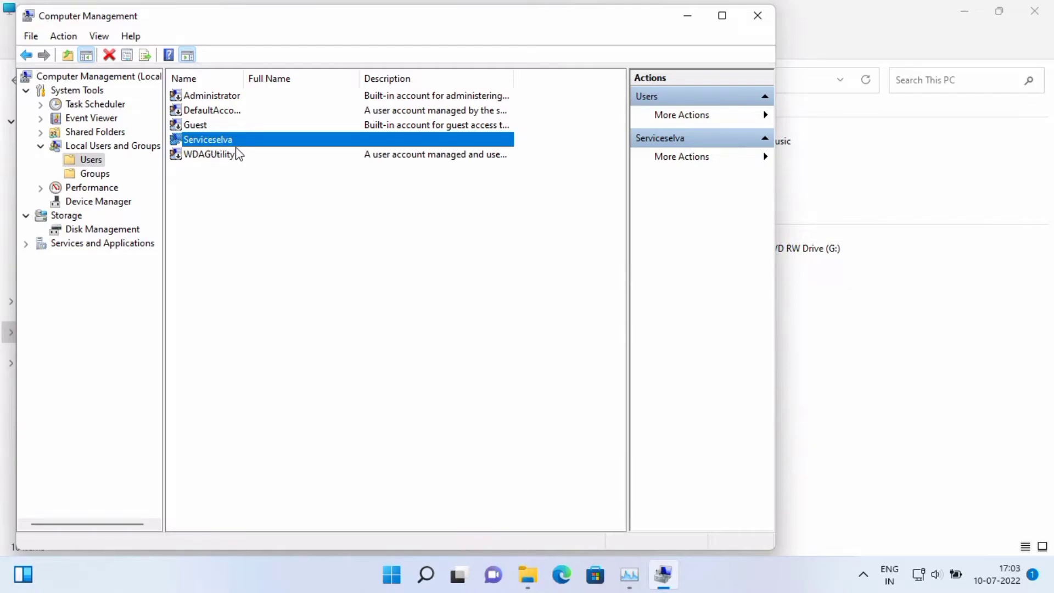
pyautogui.click(99, 172)
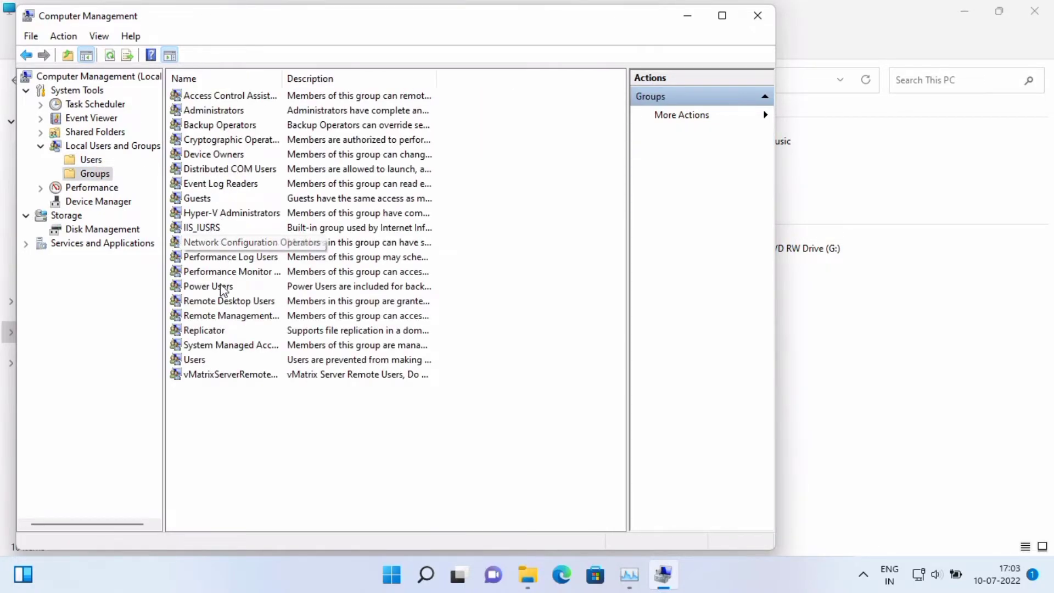
# Open Remote Desktop Users and search the domain for all accounts via Add > Advanced
pyautogui.doubleClick(243, 305)
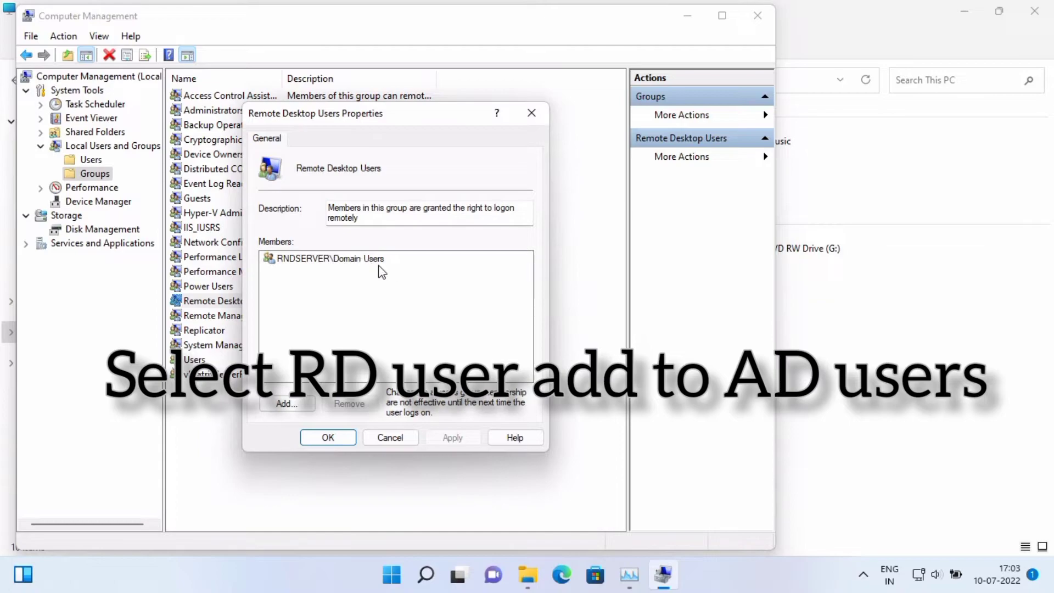
pyautogui.click(286, 404)
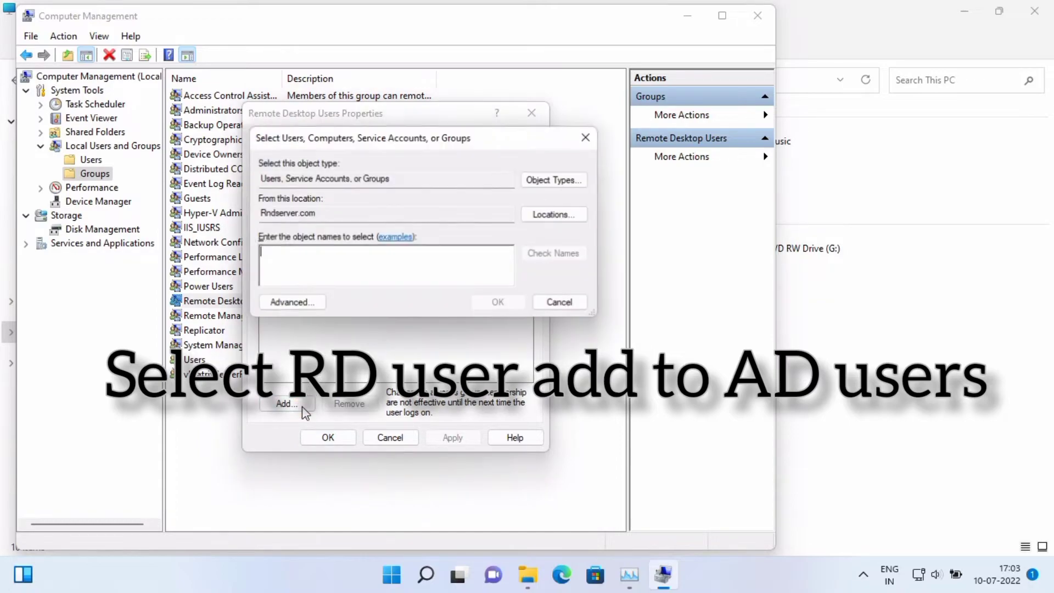
pyautogui.click(317, 303)
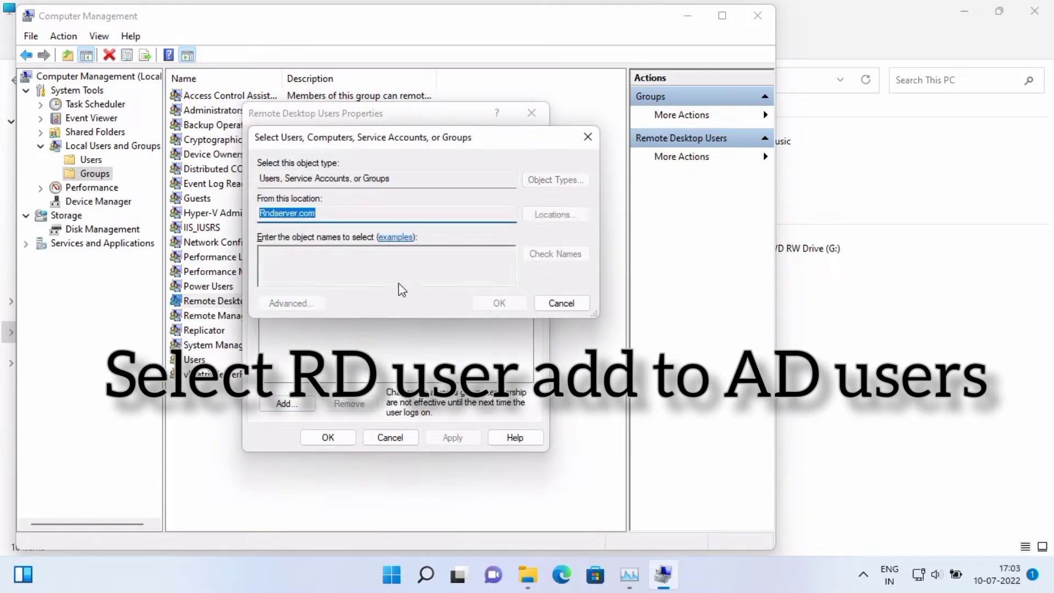
pyautogui.click(613, 262)
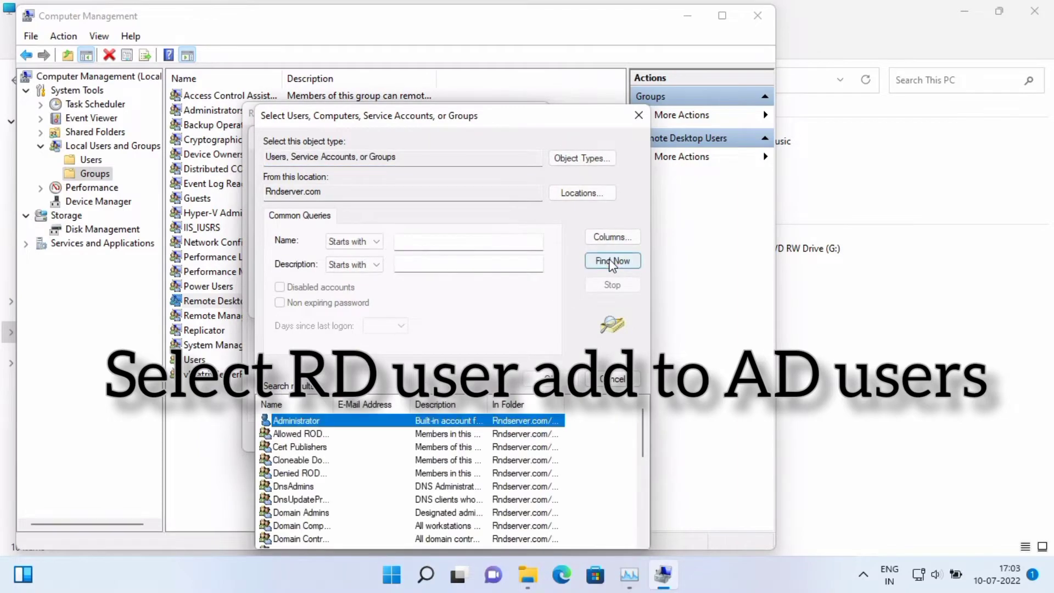
# Choose Domain Controllers from the results, add it, and save the group membership
pyautogui.scroll(-7, 395, 464)
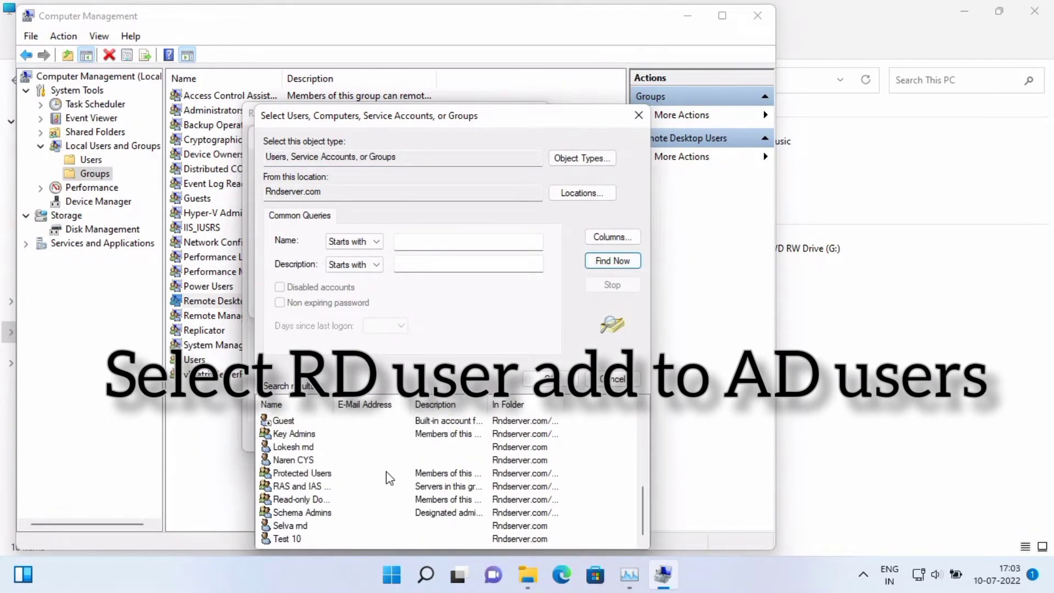
pyautogui.scroll(4, 390, 475)
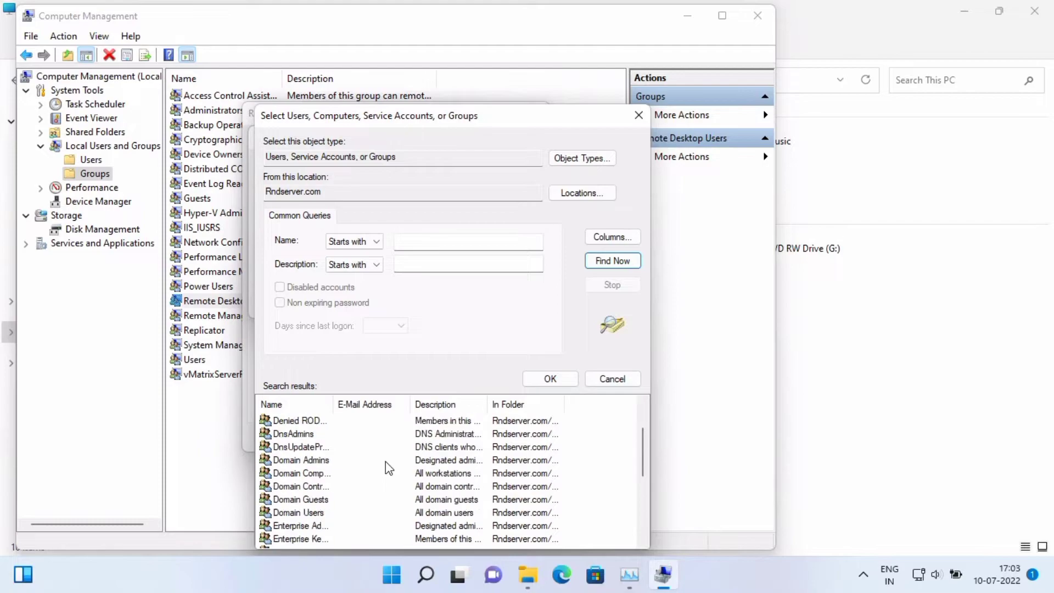
pyautogui.scroll(1, 389, 468)
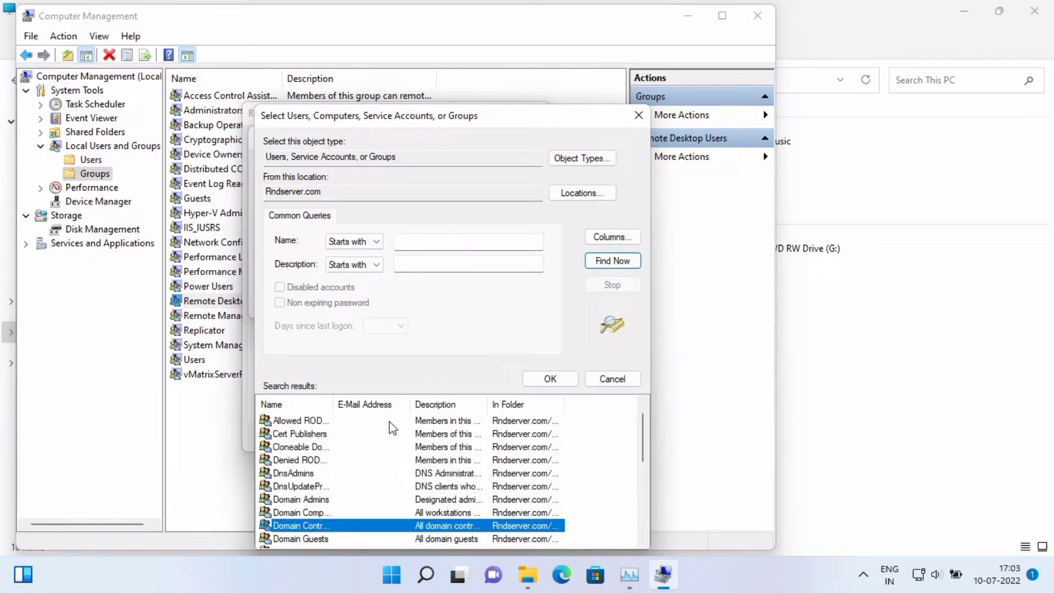
pyautogui.moveTo(330, 404); pyautogui.dragTo(378, 400)
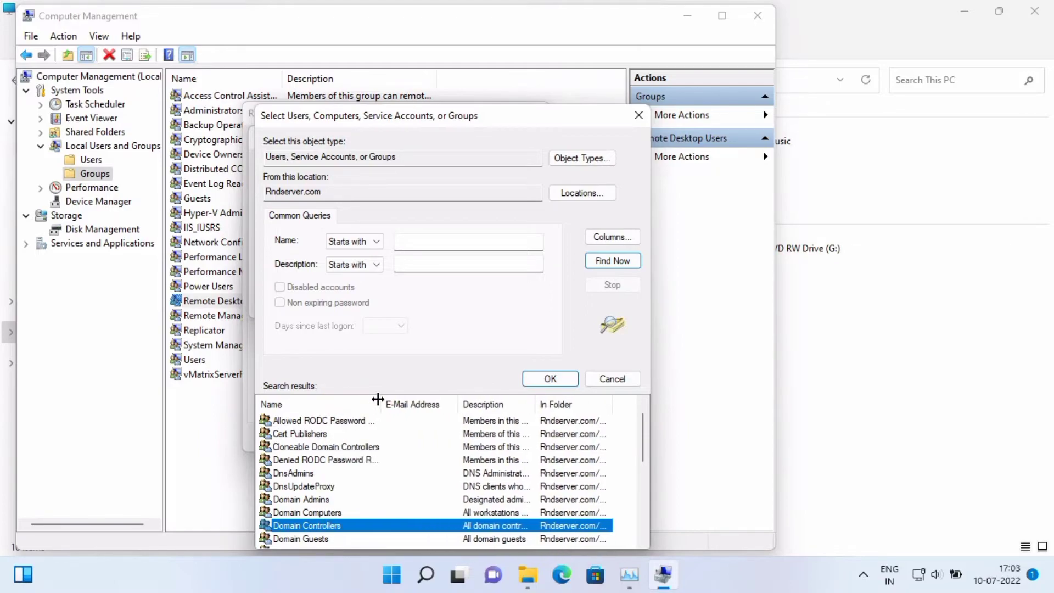
pyautogui.scroll(-1, 338, 538)
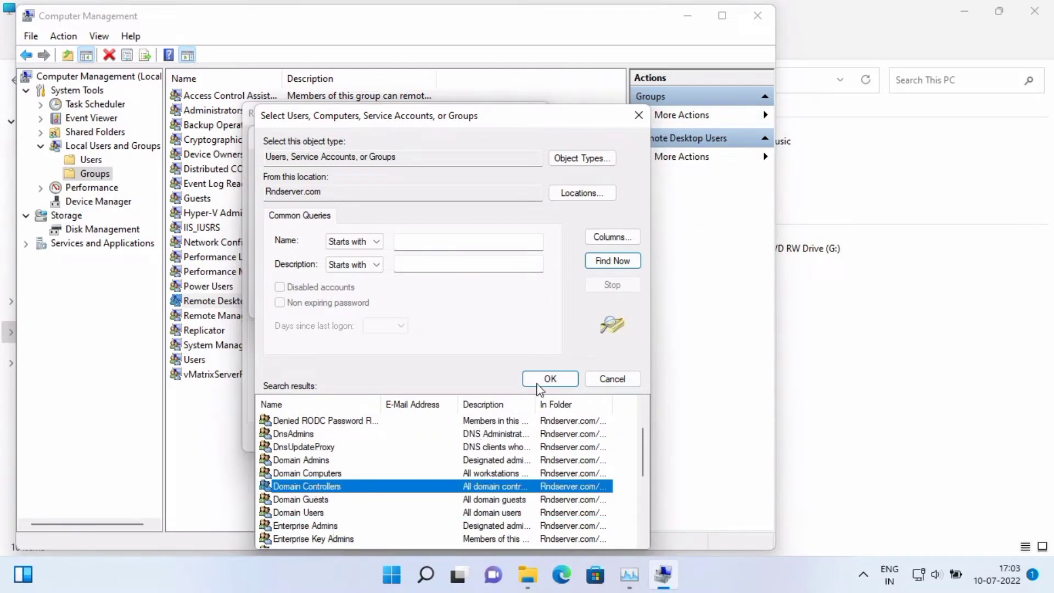
pyautogui.click(538, 383)
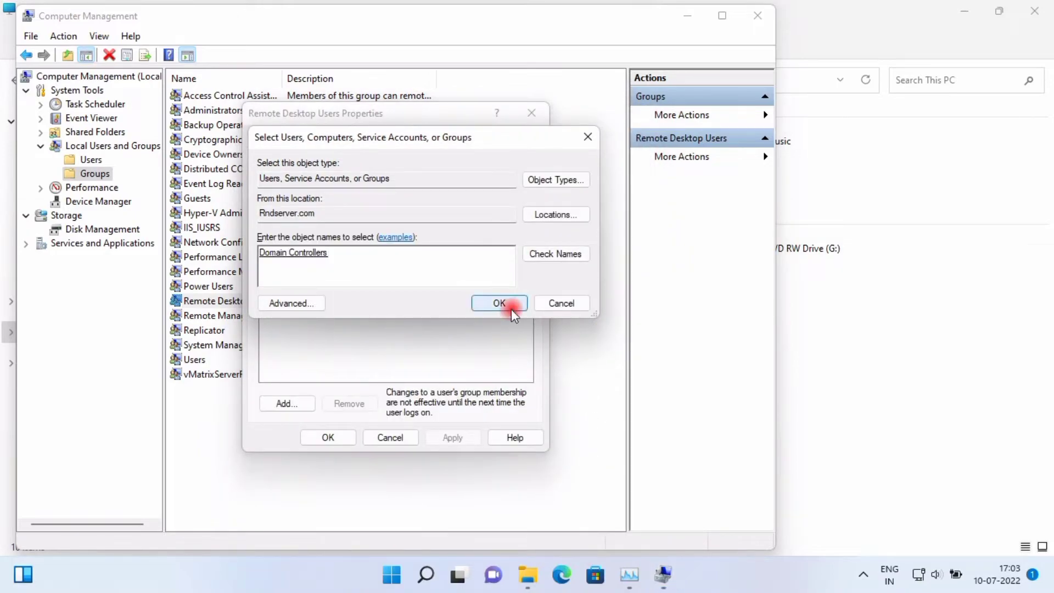
pyautogui.click(499, 304)
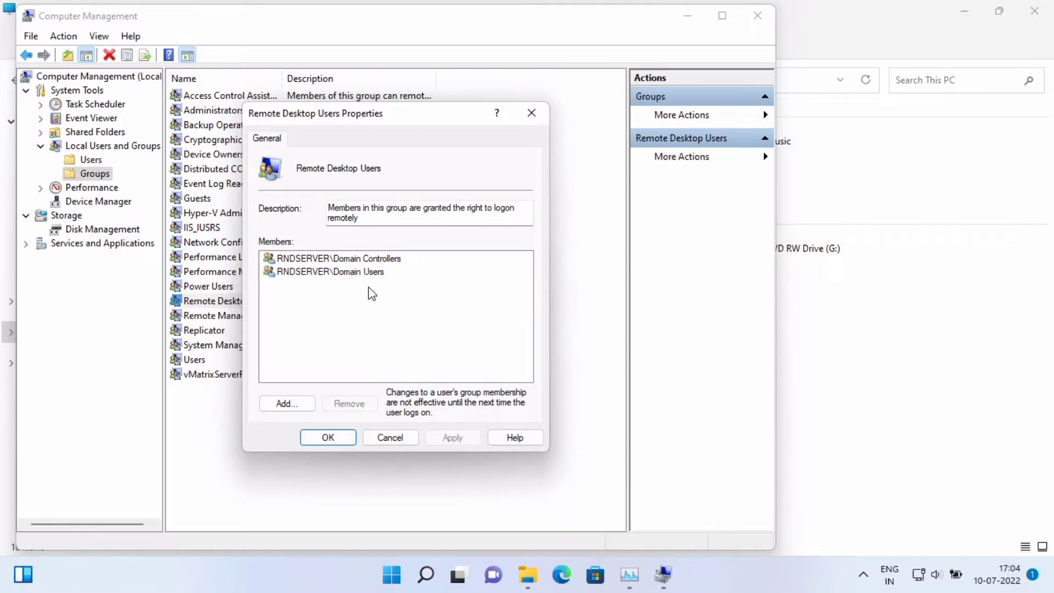
pyautogui.click(347, 439)
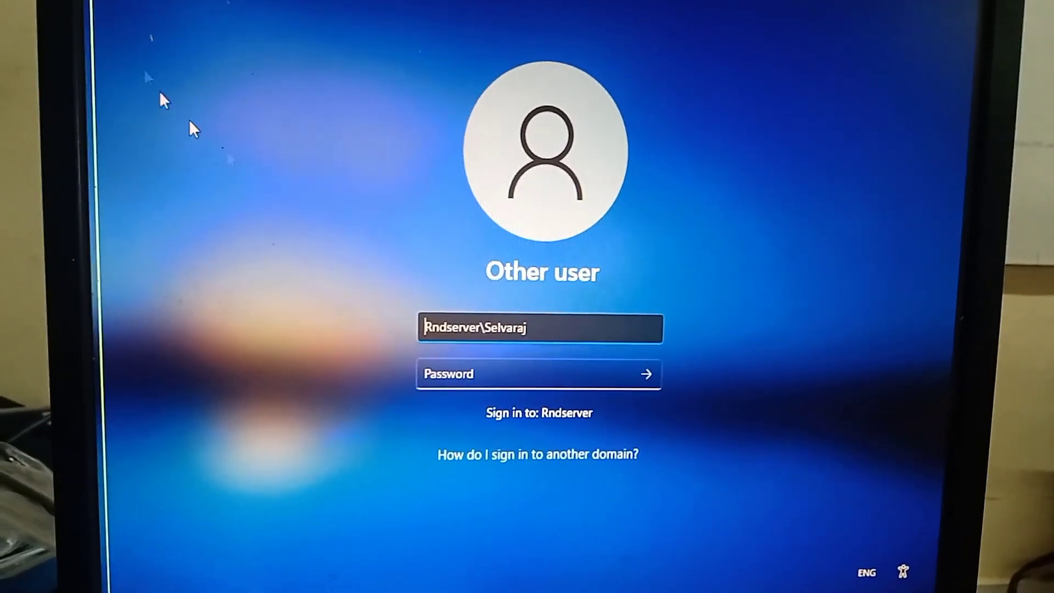
# Enter the domain user's password, dismiss the incorrect-password error and retype it
pyautogui.click(560, 371)
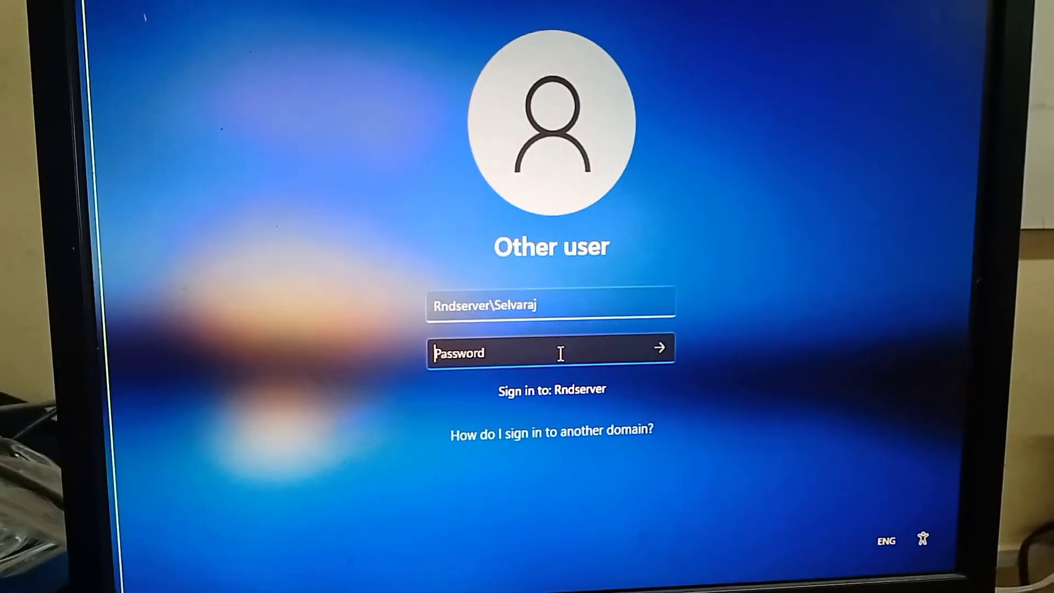
pyautogui.write('****')
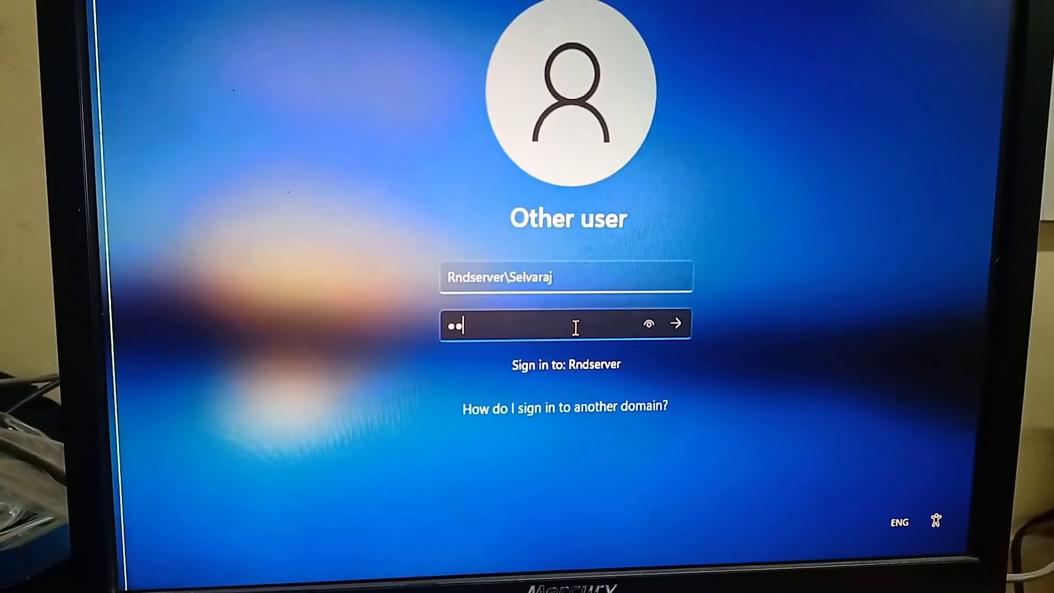
pyautogui.write('******')
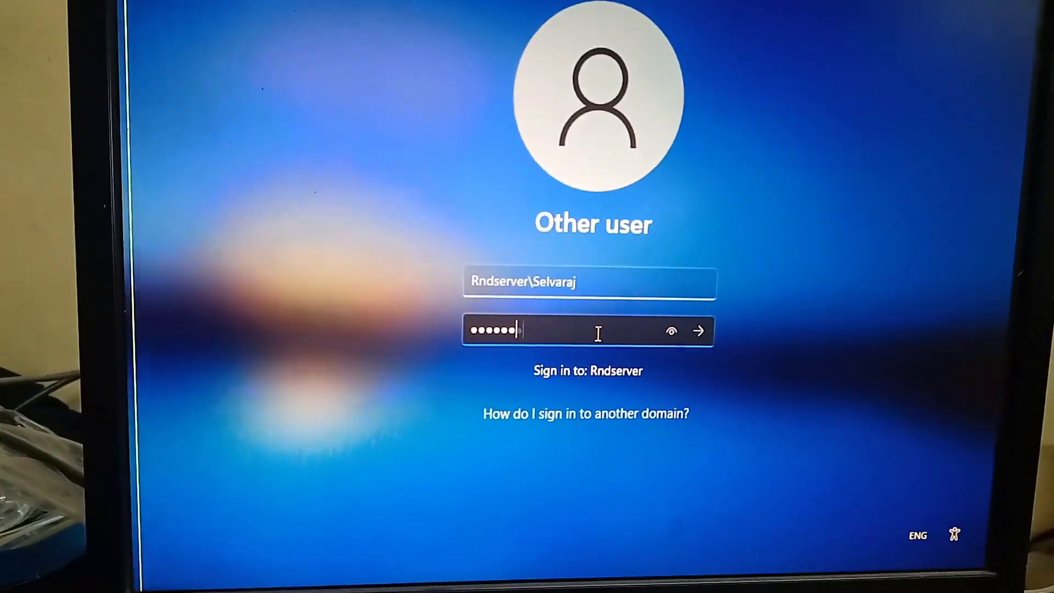
pyautogui.press('Return')
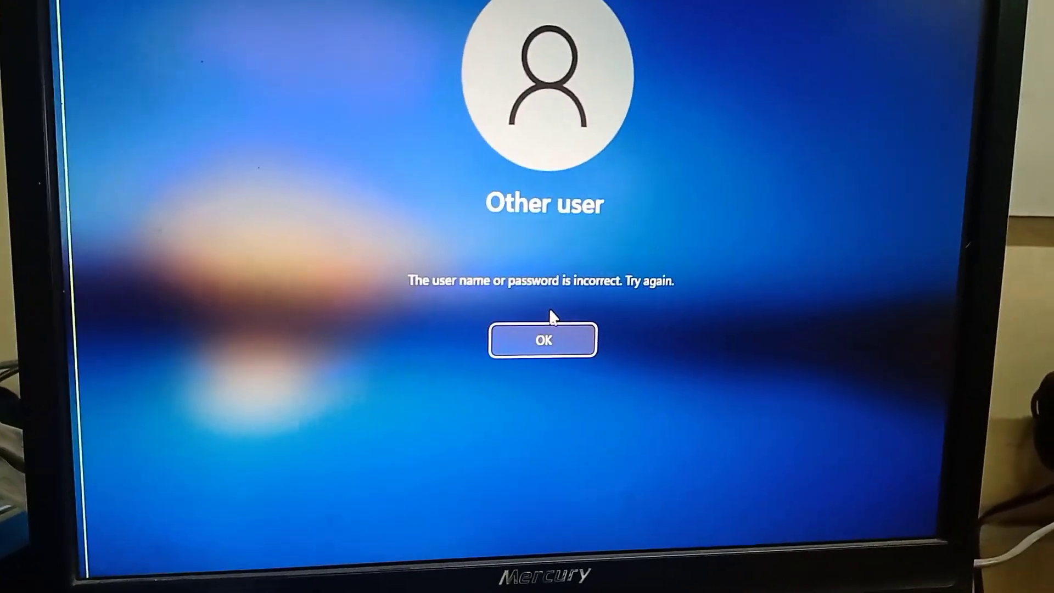
pyautogui.press('Return')
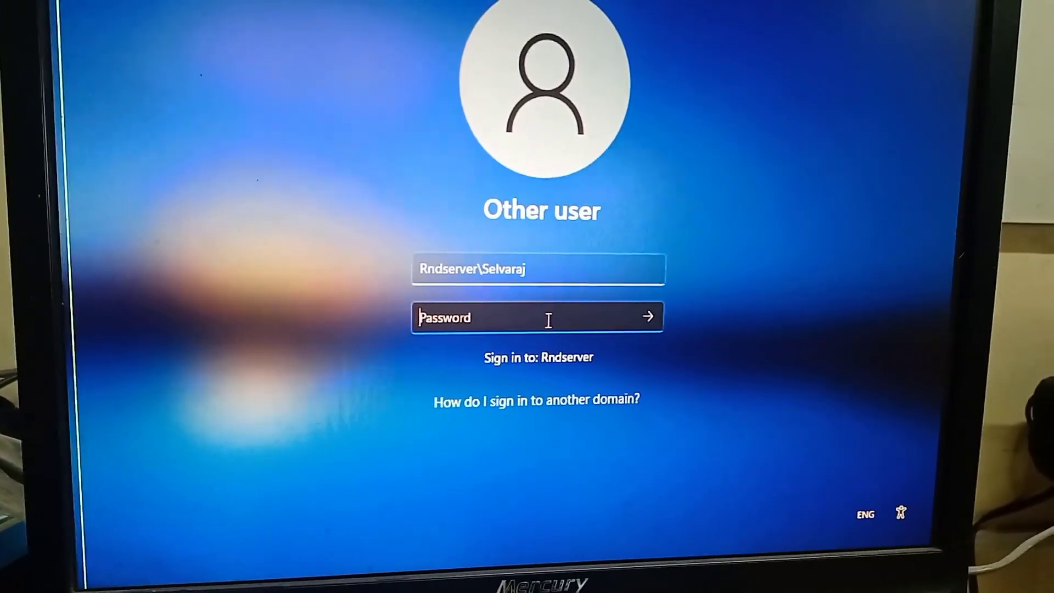
pyautogui.write('•••')
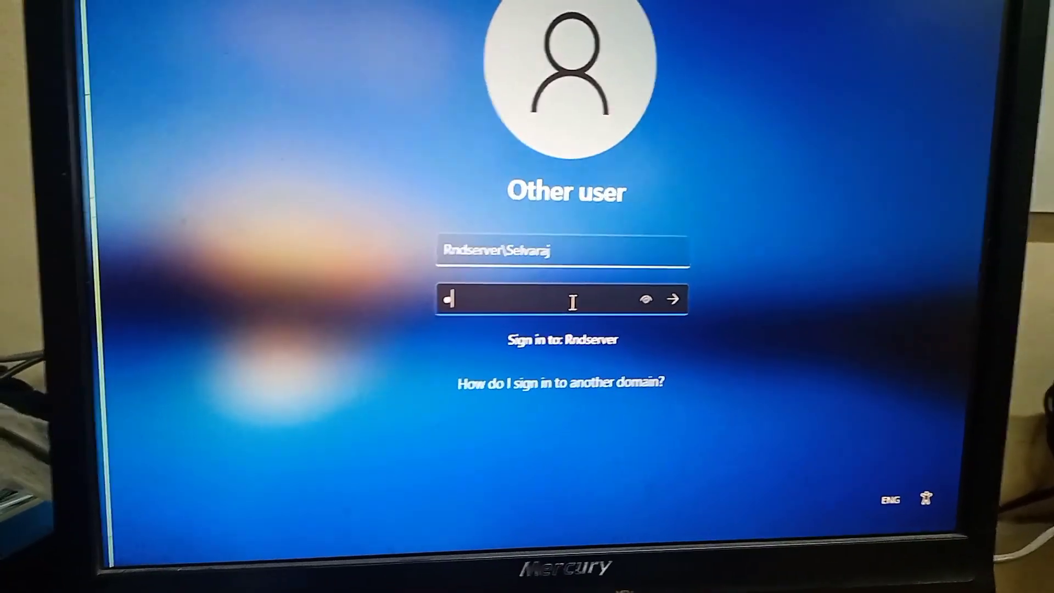
pyautogui.write('•••')
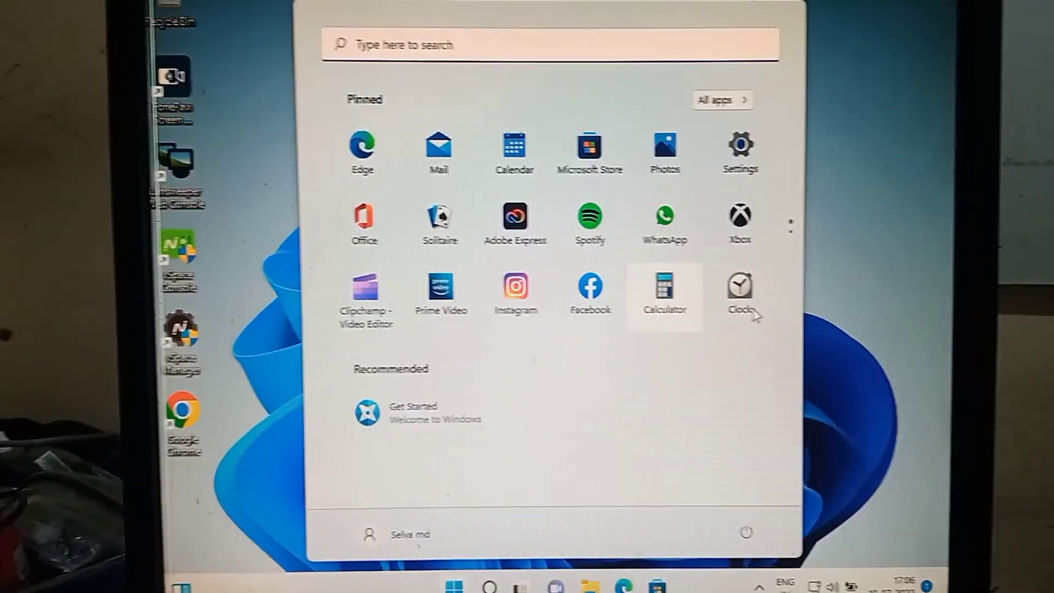
# Close the Start menu and refresh the Windows 11 desktop
pyautogui.click(863, 171)
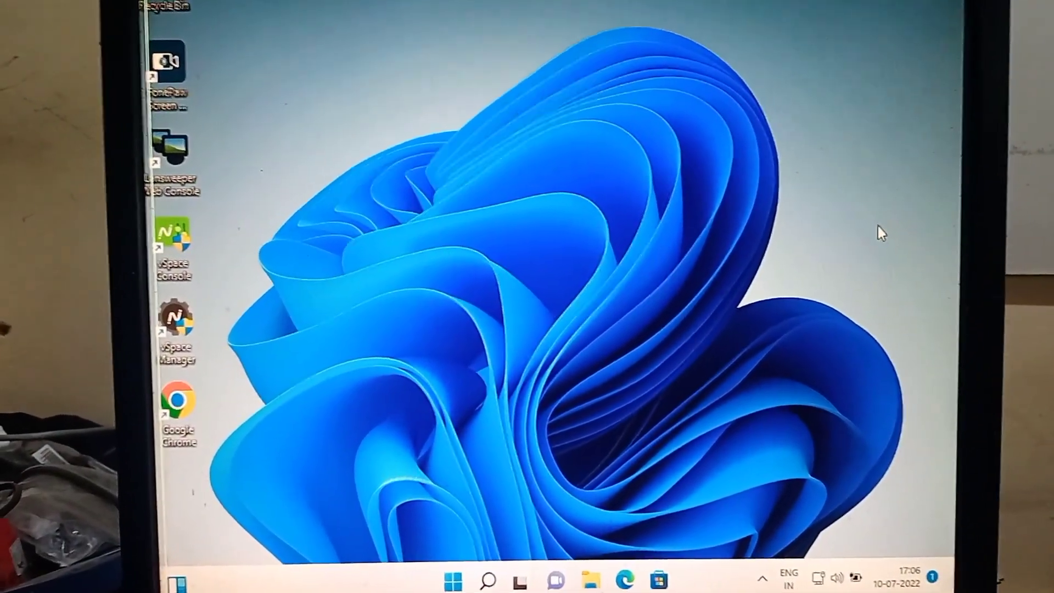
pyautogui.rightClick(879, 224)
pyautogui.click(840, 246)
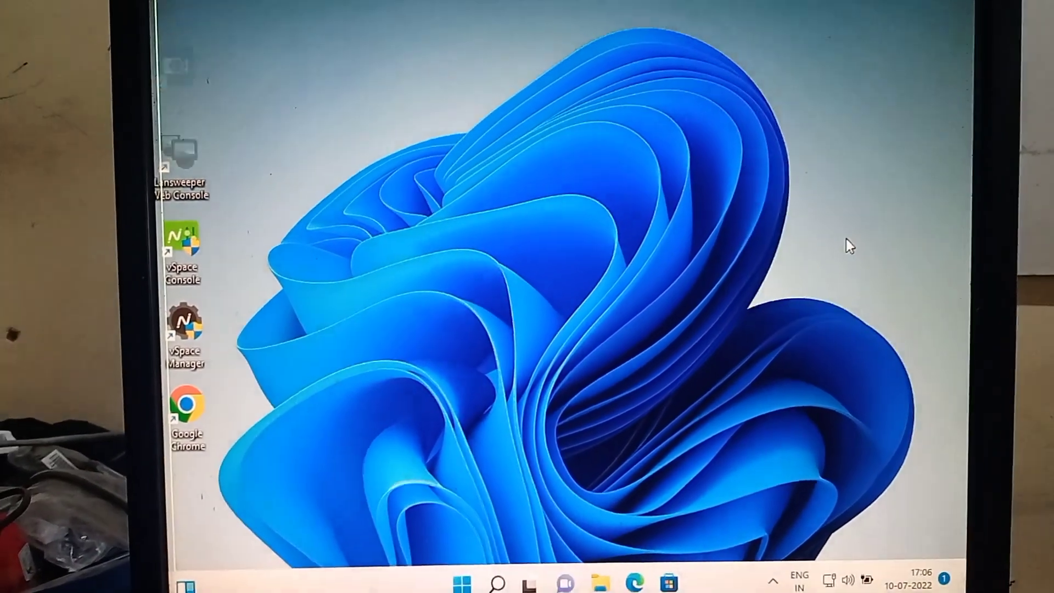